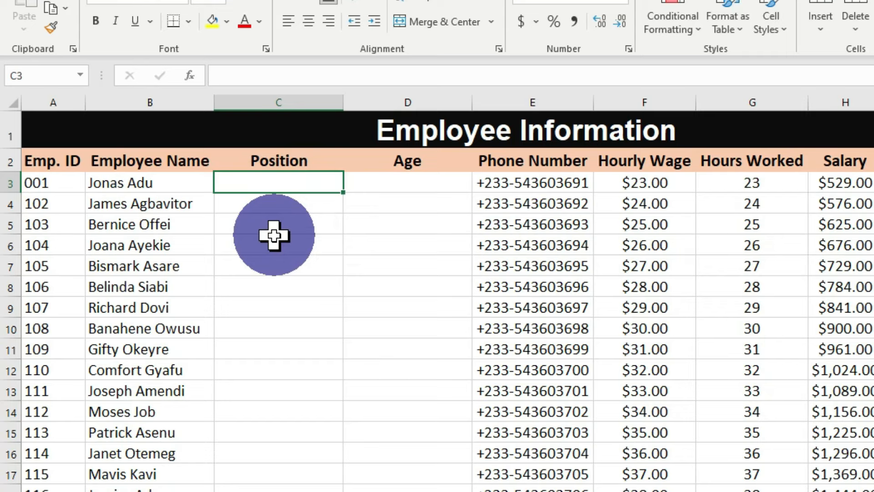
Step: Create a data validation rule on cell C3, the first Position cell, that allows a List
click(296, 183)
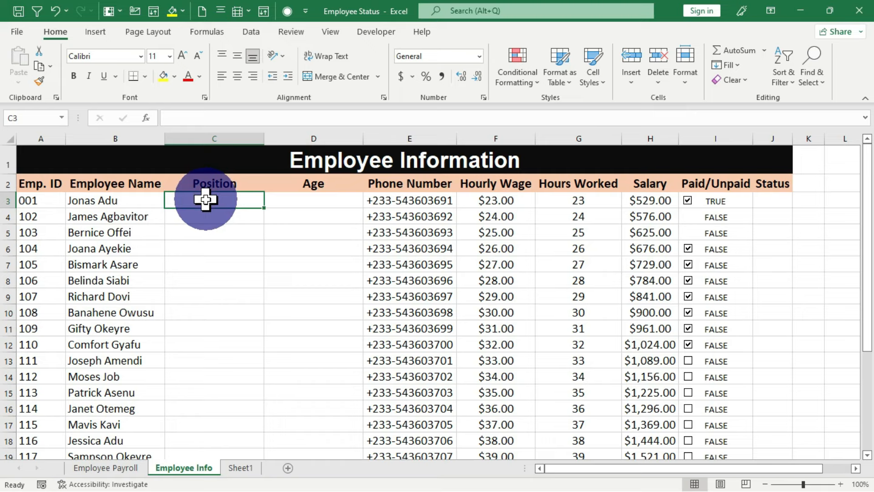
click(254, 33)
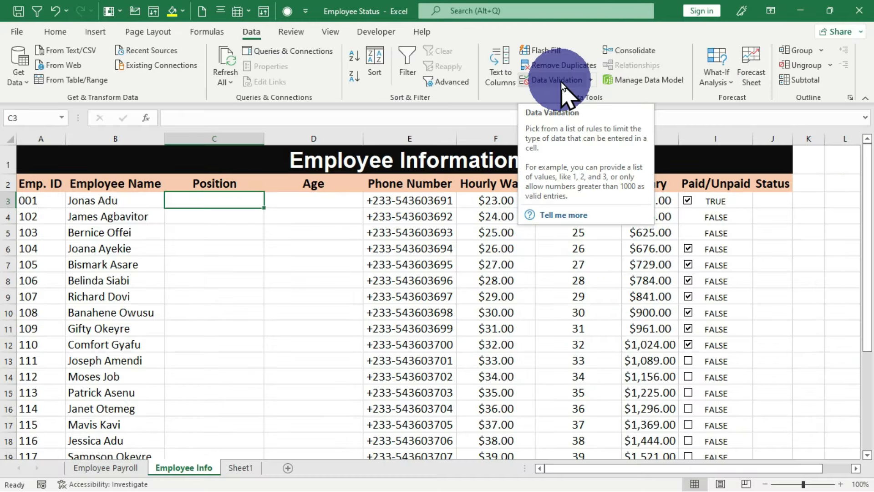
click(561, 81)
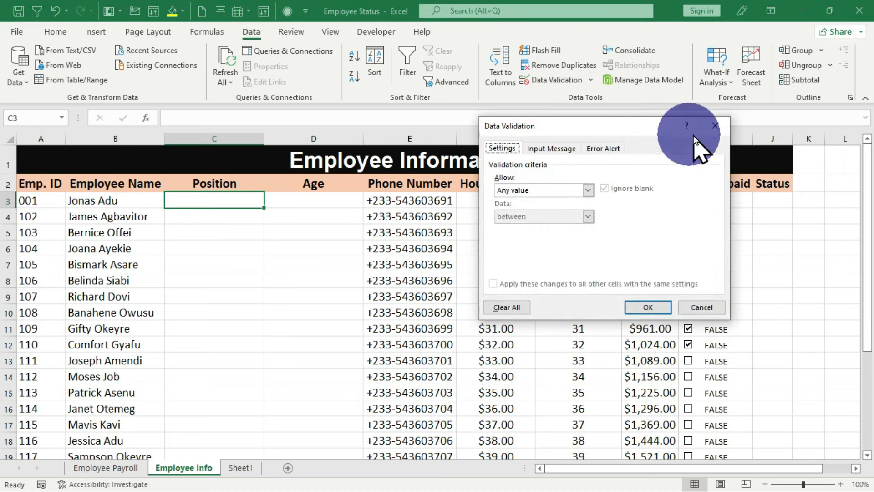
click(716, 126)
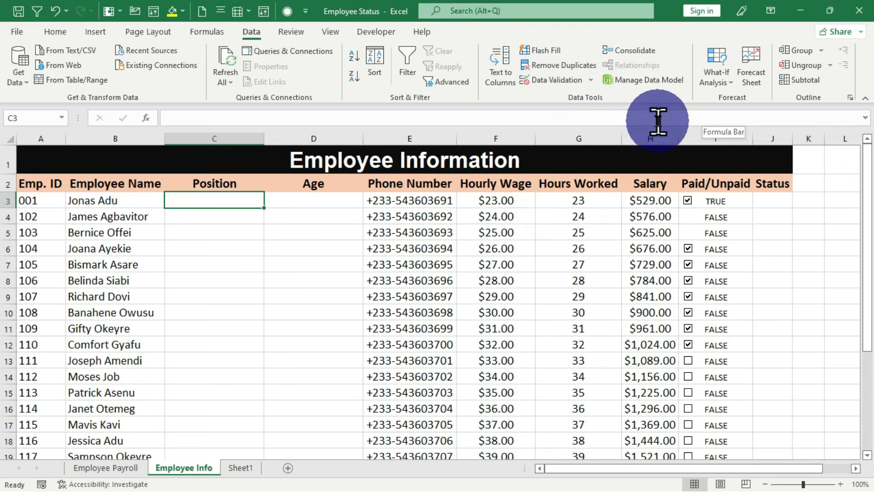
click(591, 79)
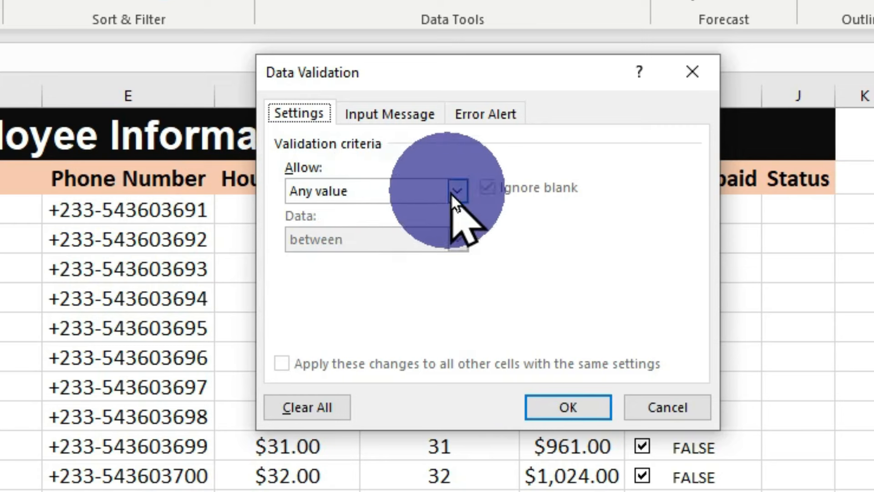
click(457, 191)
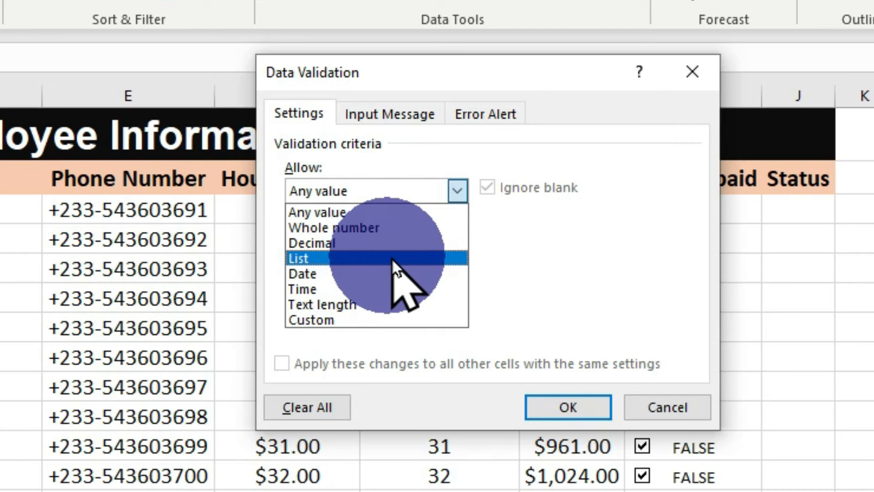
click(440, 258)
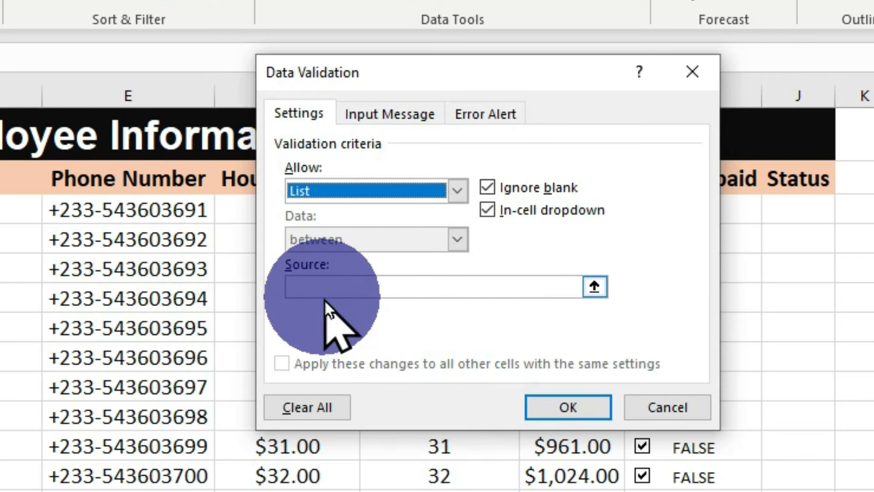
Step: Set the list source to Cleaner,Teacher,Headmaster,Proprietress,Chairman,Director,Care taker and apply the validation rule
click(376, 290)
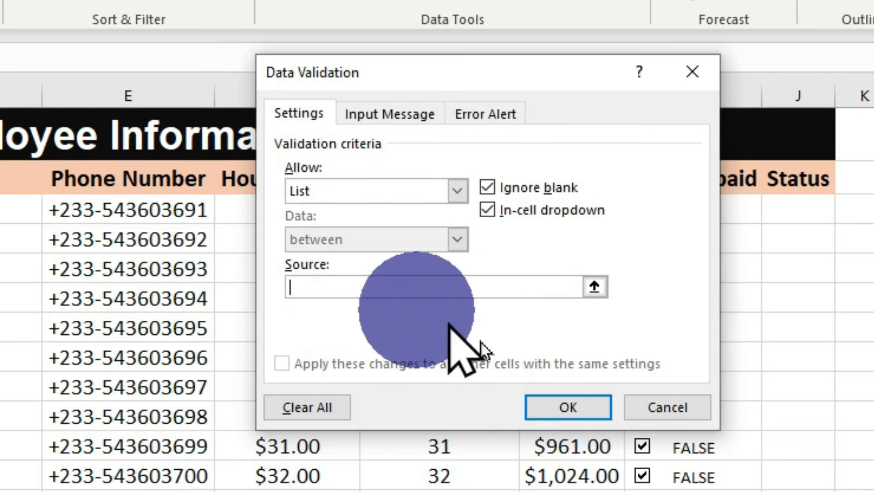
click(651, 364)
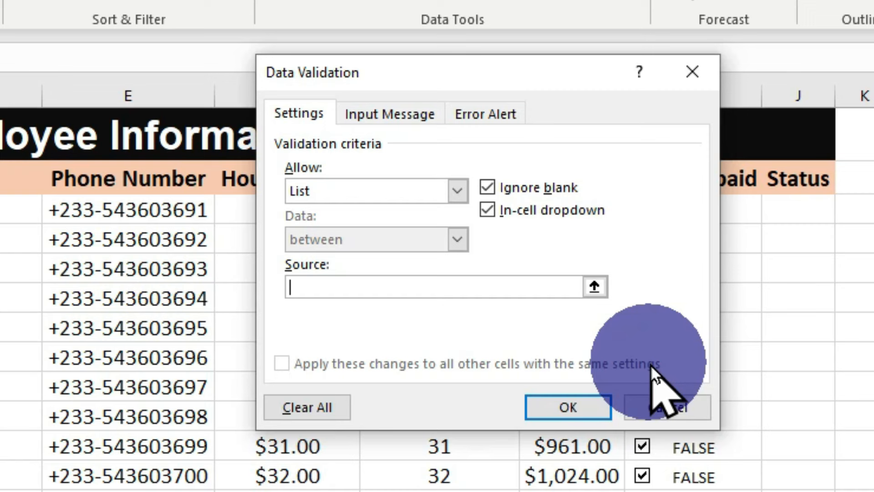
text(Cleaner)
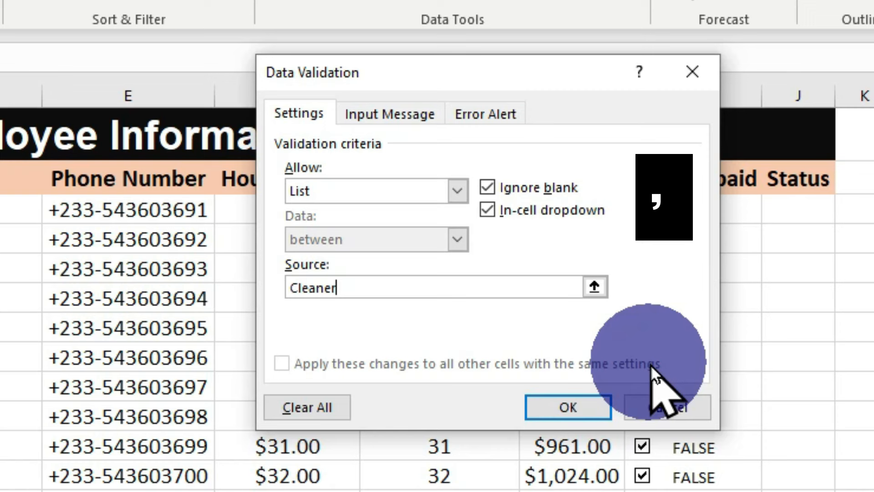
text(,)
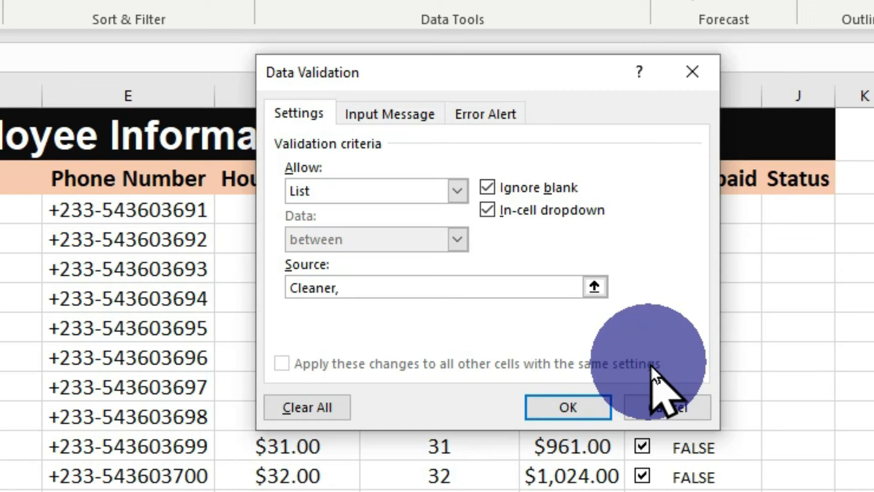
text(Teacher,)
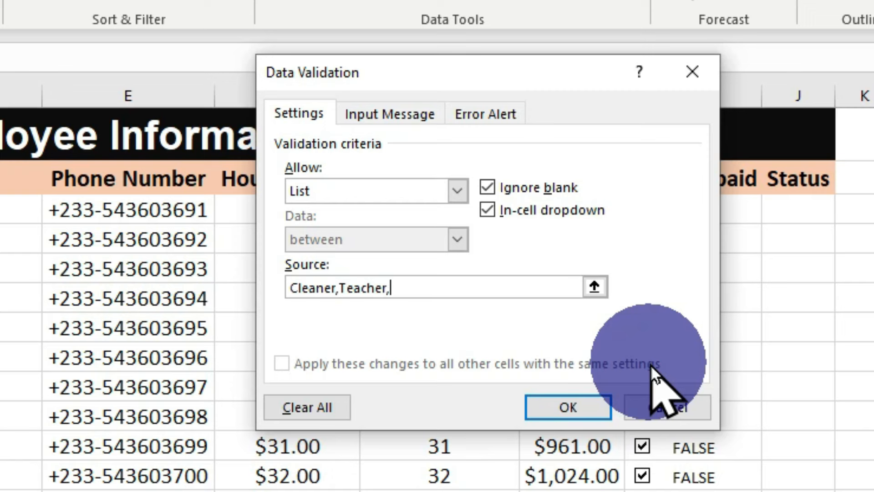
text(Headmaster,)
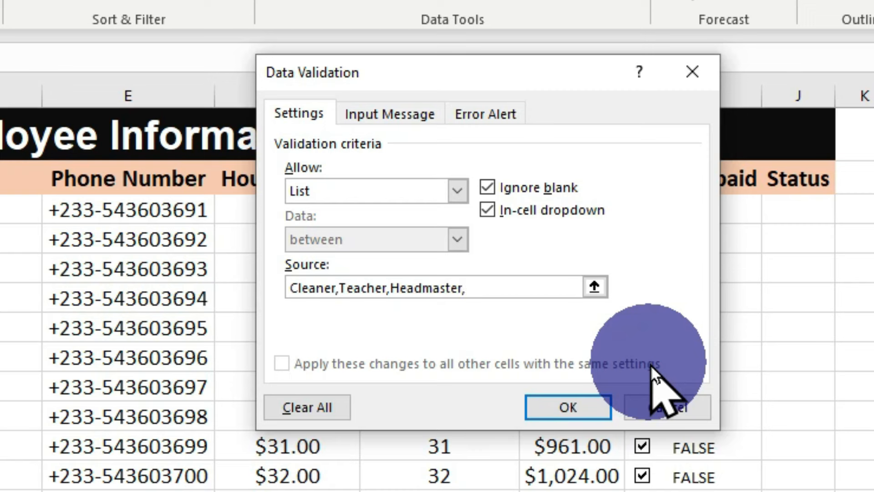
text(Propietress)
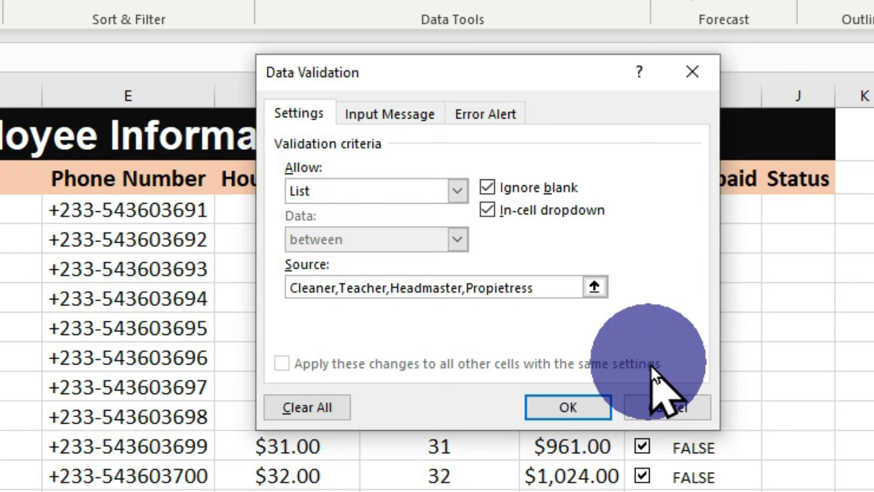
key(BackSpace)
key(BackSpace)
key(BackSpace)
key(BackSpace)
key(BackSpace)
key(BackSpace)
key(BackSpace)
text(rietress,Chairman,Director,)
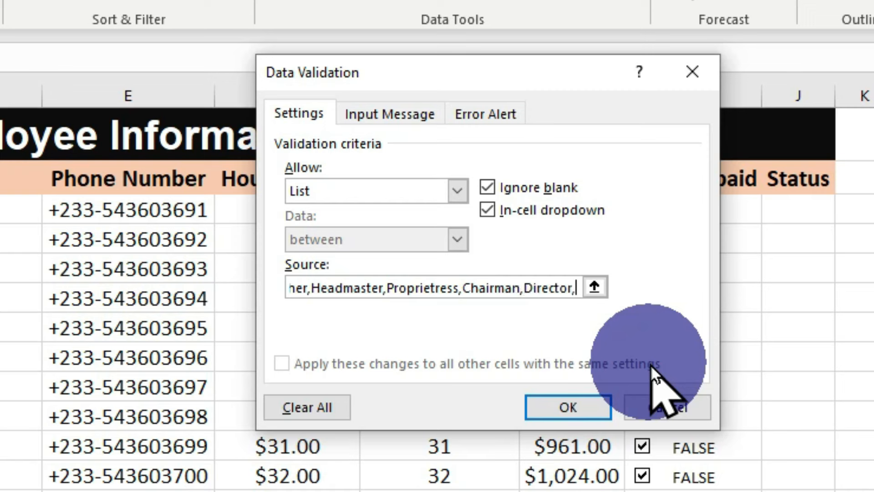
text(Care taker)
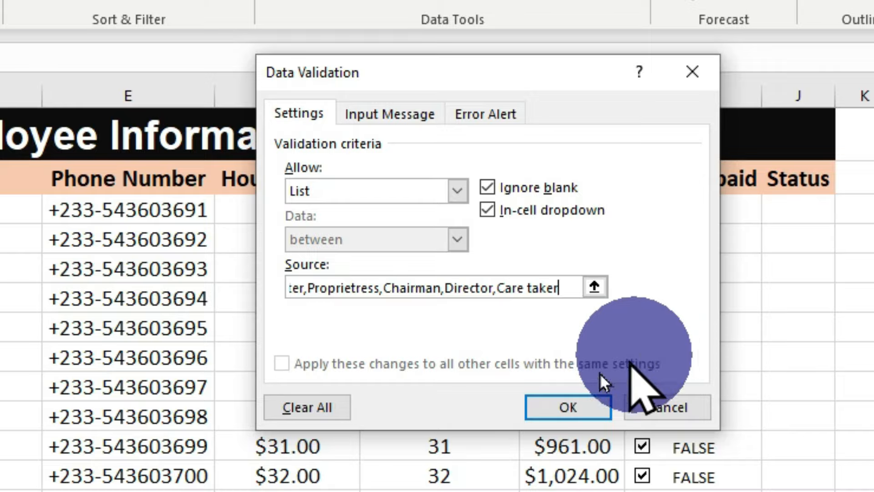
click(573, 407)
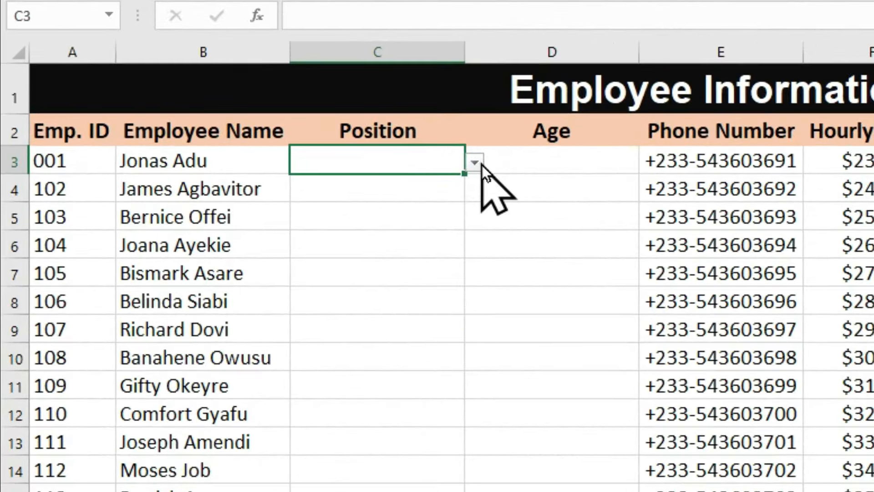
Step: Try out the new drop-down list in cell C3 by choosing Teacher
click(481, 164)
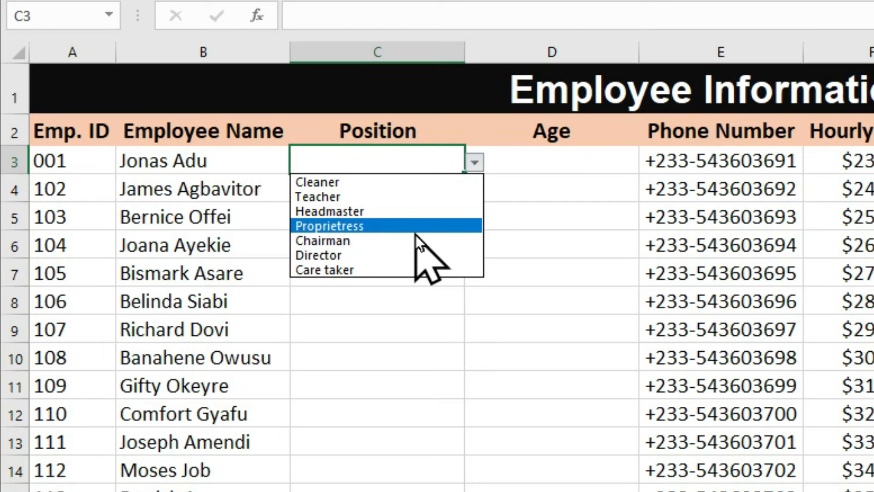
click(388, 196)
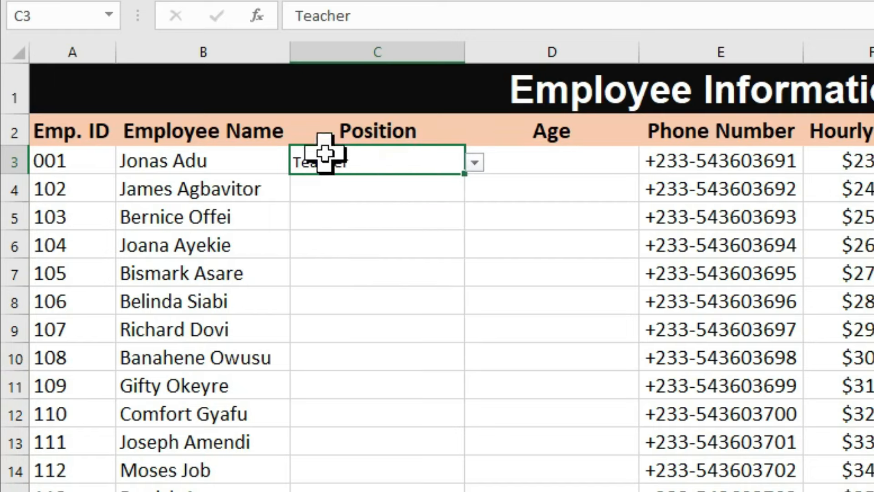
click(416, 210)
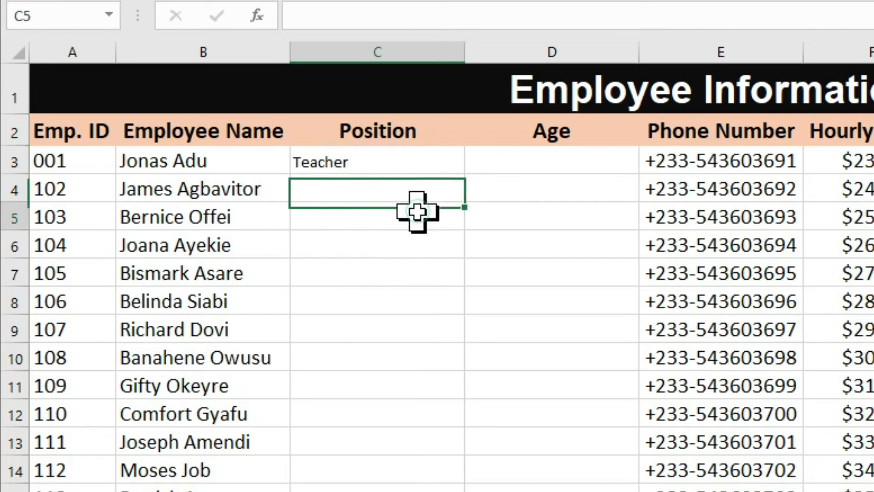
Step: Set the font size of cell C3 to 14, keeping the Calibri font
click(365, 157)
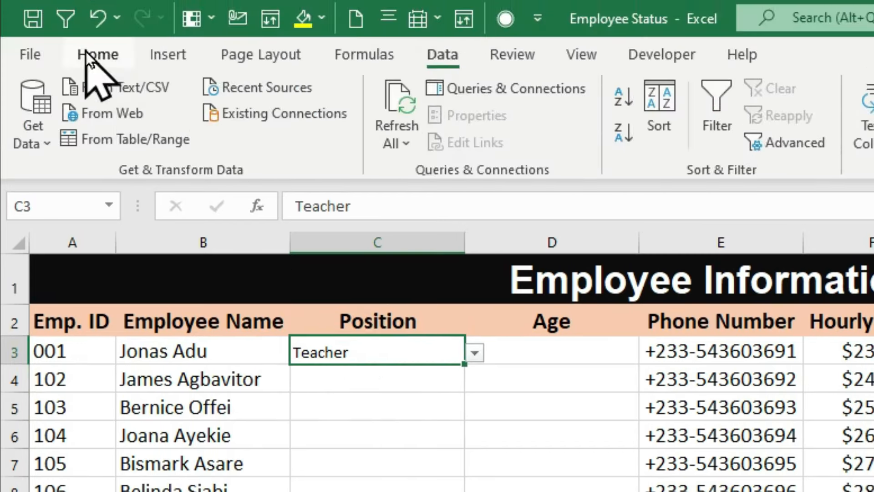
click(87, 53)
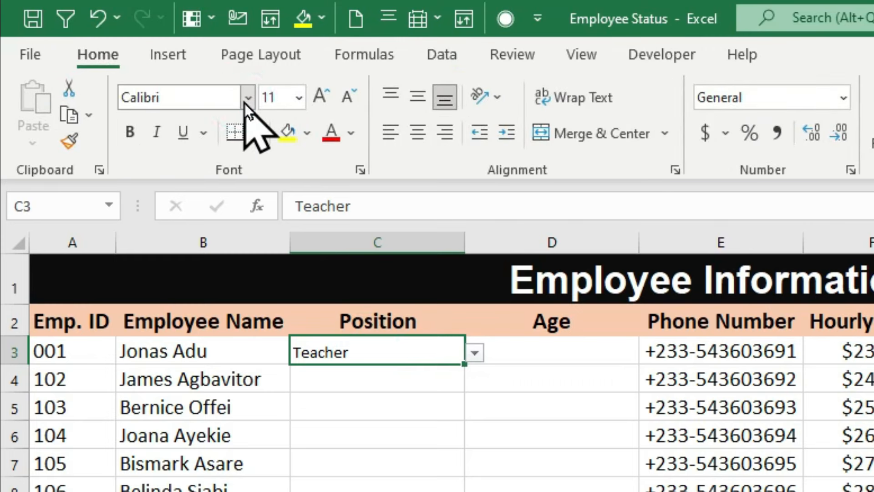
click(246, 100)
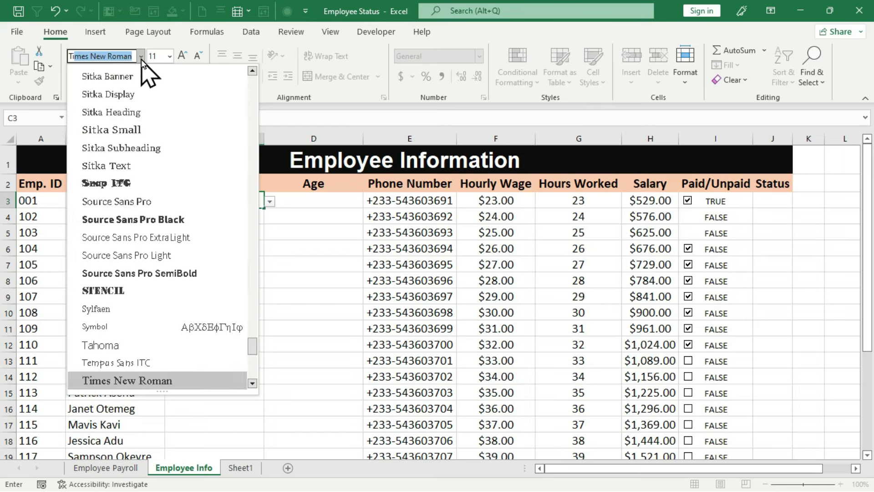
click(141, 57)
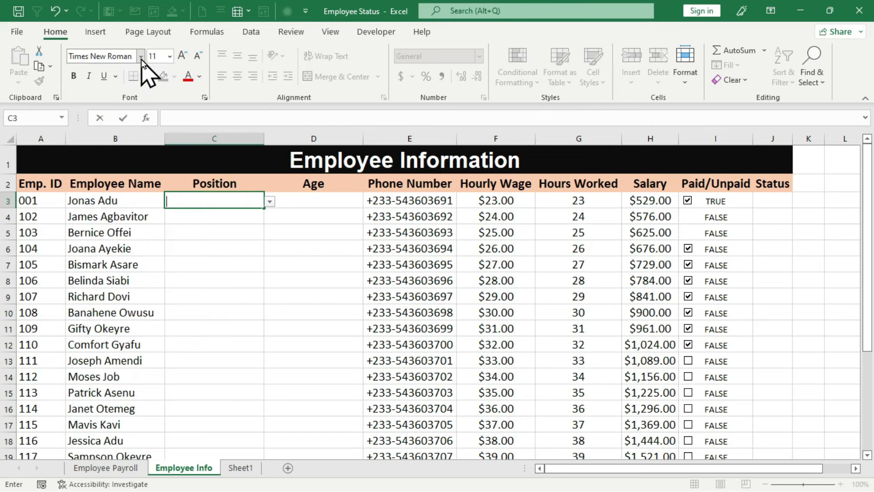
key(Escape)
click(170, 61)
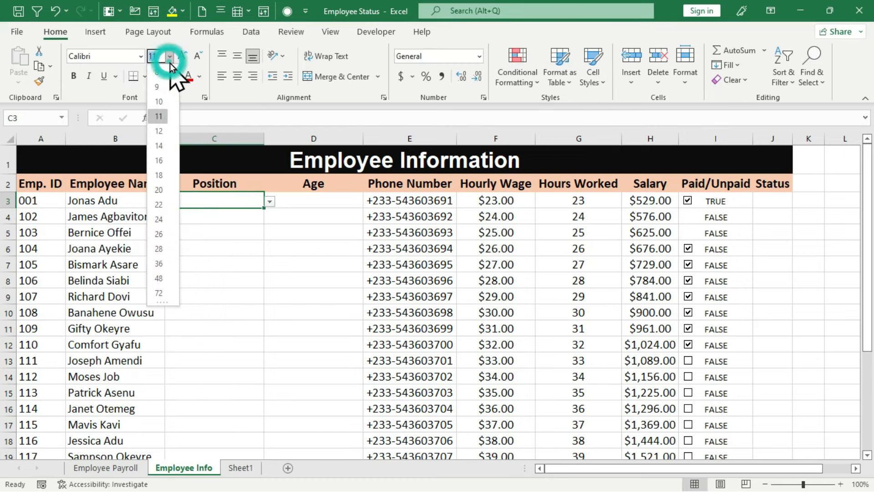
click(160, 146)
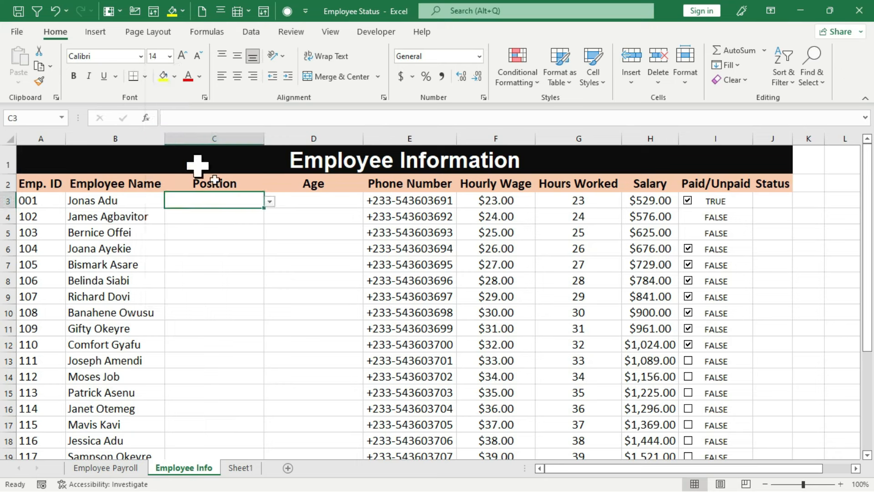
Step: Enter Teacher as the first employee's position from the drop-down list in cell C3
click(272, 204)
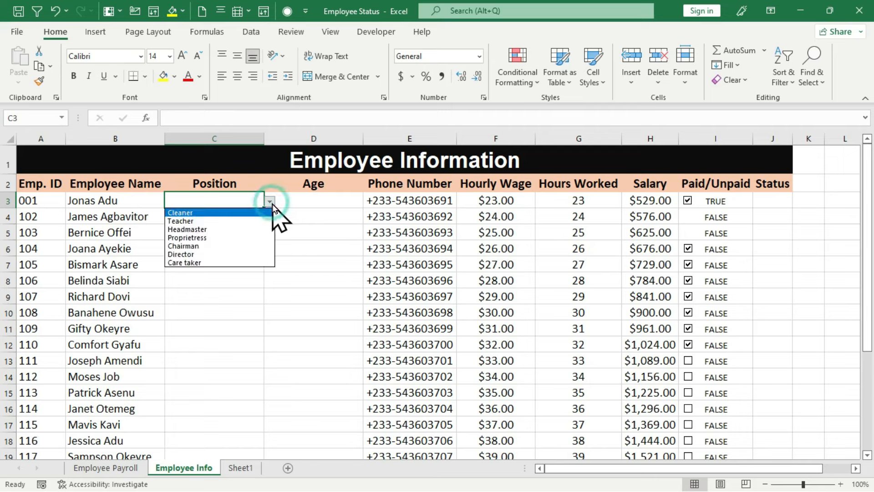
click(212, 221)
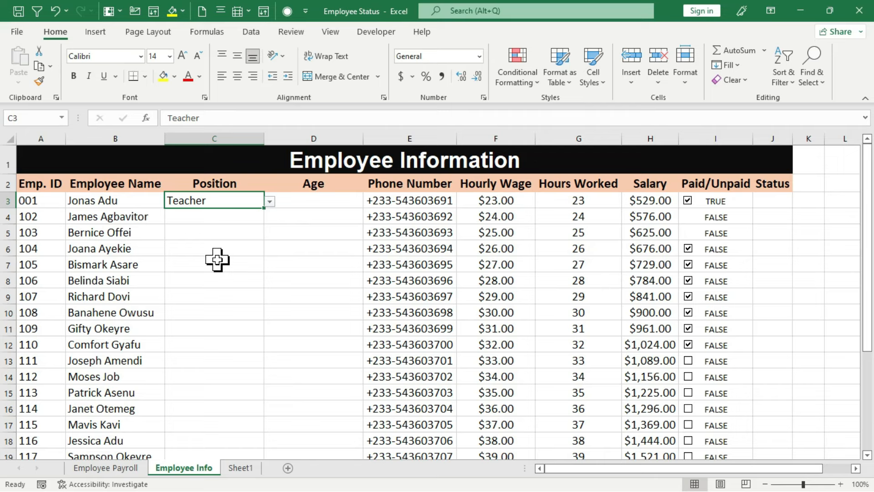
click(221, 219)
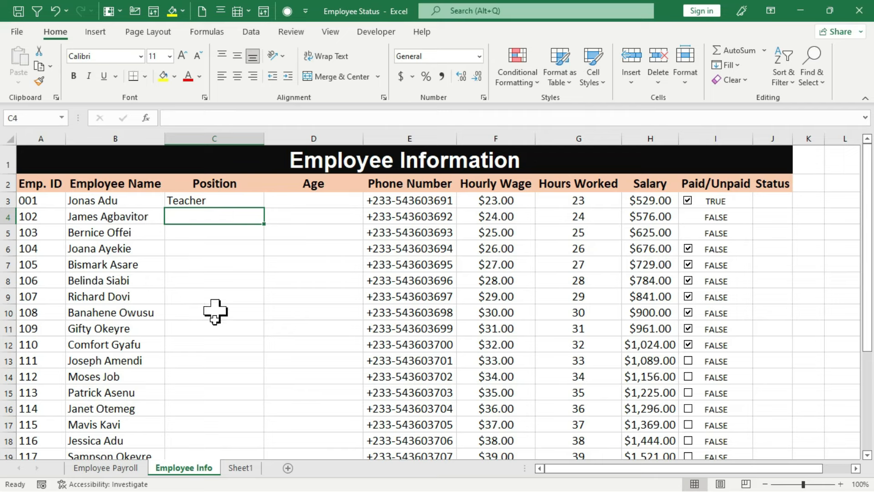
Step: Fill cell C3 with its drop-down list down the Position column through C22, the last employee row
click(221, 201)
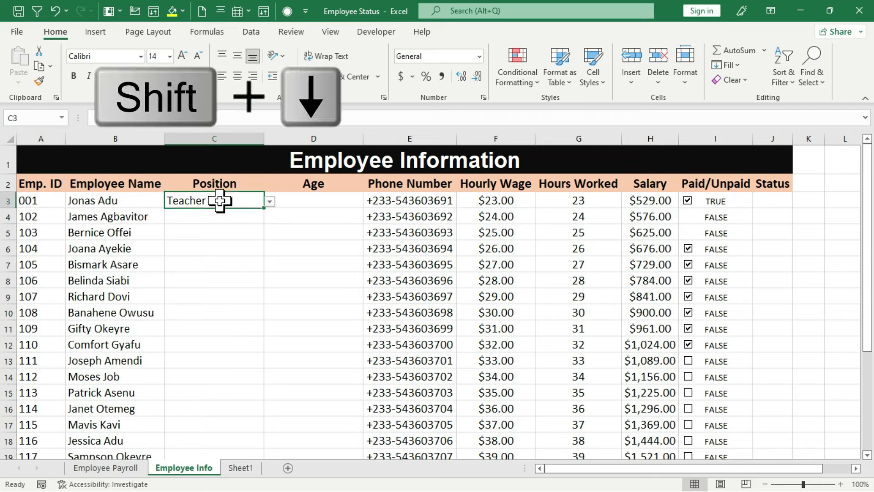
key(shift+Down)
key(shift+Down)
key(shift+Down)
key(shift+Down)
key(shift+Down)
key(shift+Down)
key(shift+Down)
key(shift+Down)
key(shift+Down)
key(shift+Down)
key(shift+Down)
key(shift+Down)
key(shift+Down)
key(shift+Down)
key(shift+Down)
key(shift+Down)
key(shift+Down)
key(shift+Down)
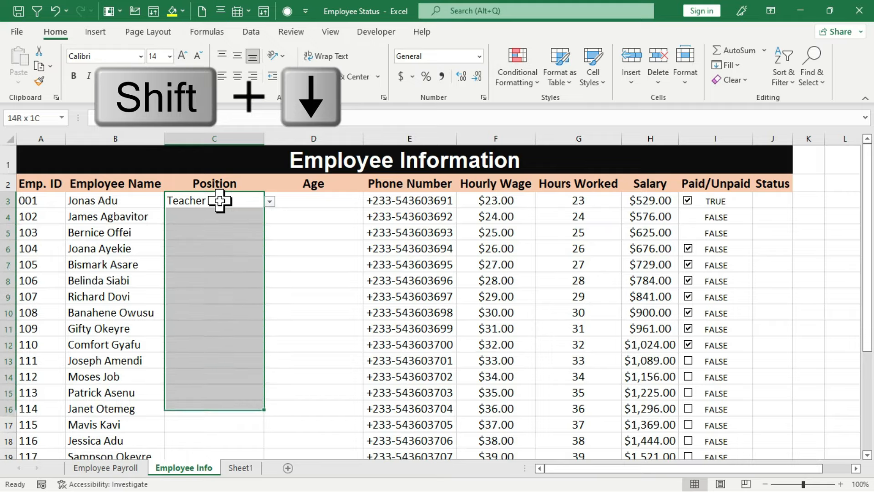
key(shift+Down)
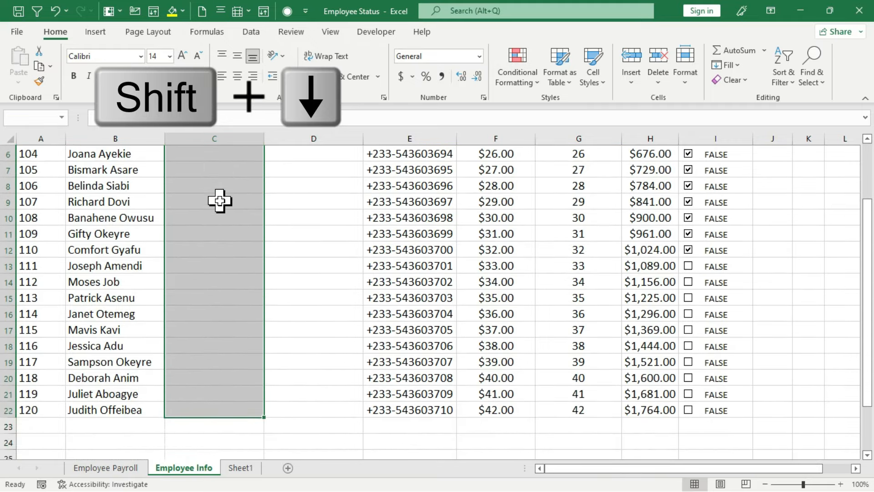
key(ctrl+d)
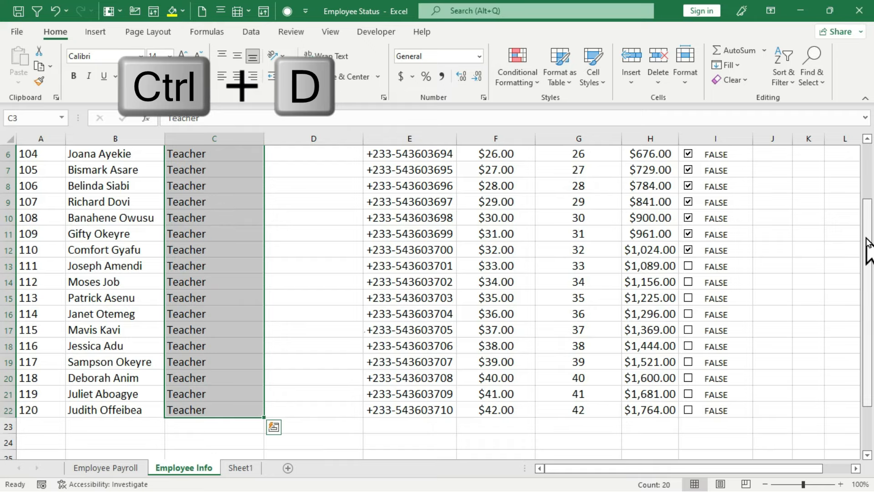
Step: Choose Proprietress for cell C4 and Director for cell C6 from their Position drop-down lists
drag(867, 246, 868, 232)
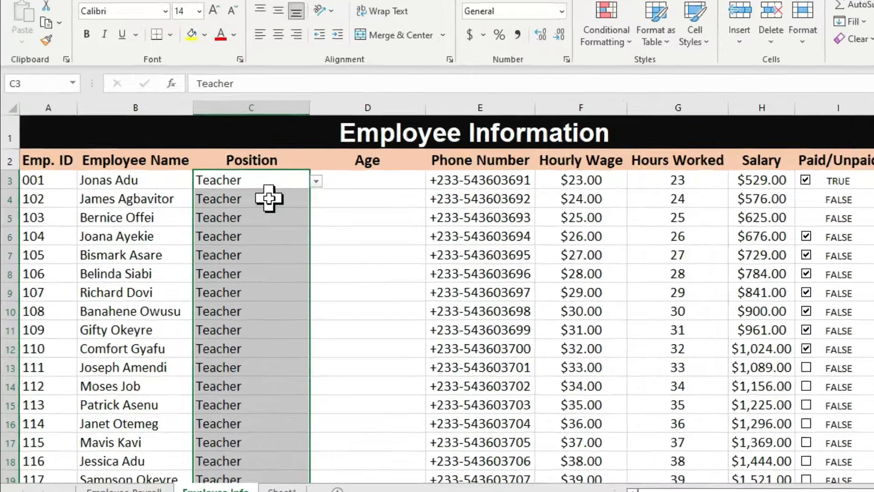
click(254, 217)
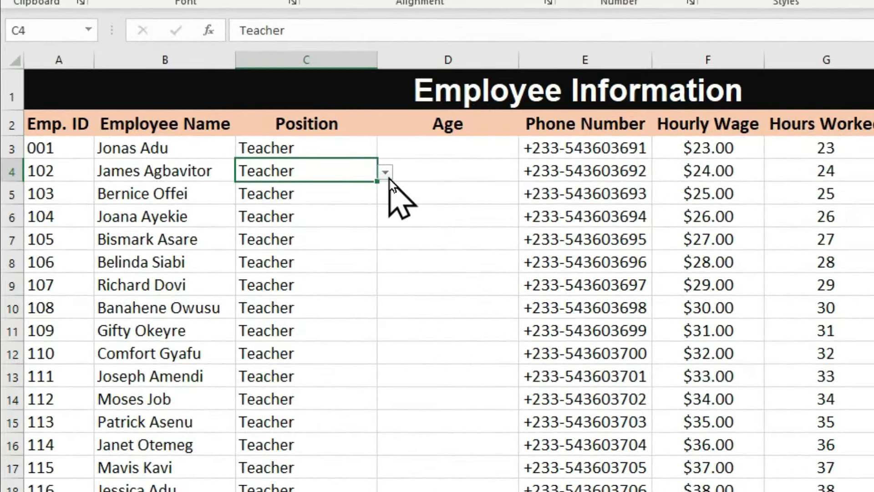
click(386, 172)
click(290, 222)
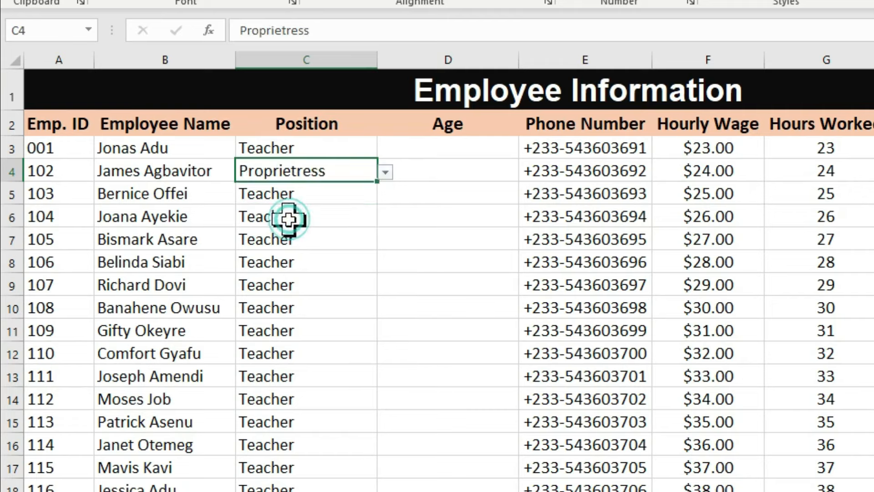
click(251, 216)
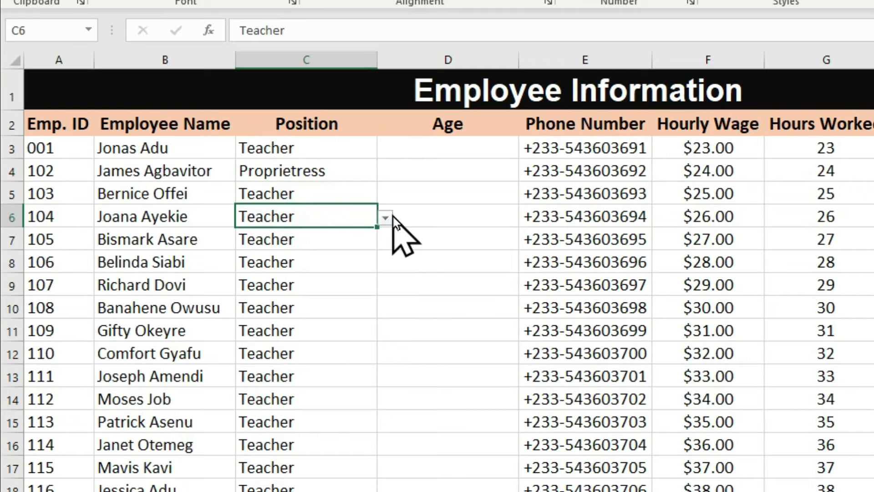
click(390, 217)
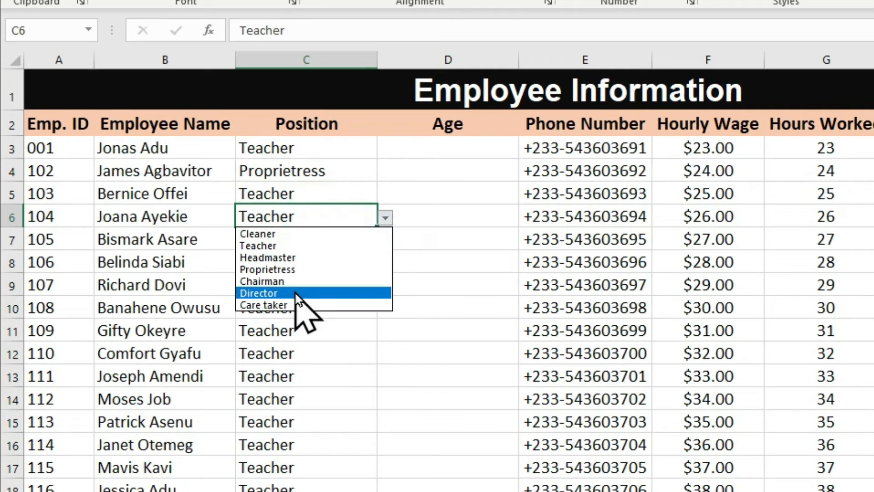
click(296, 294)
click(289, 287)
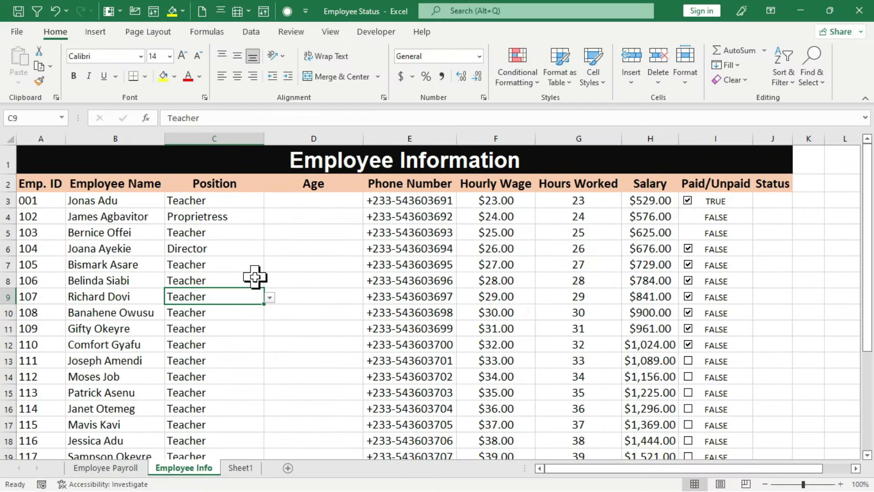
Step: Choose Chairman for cell C8 from its Position drop-down list
click(255, 277)
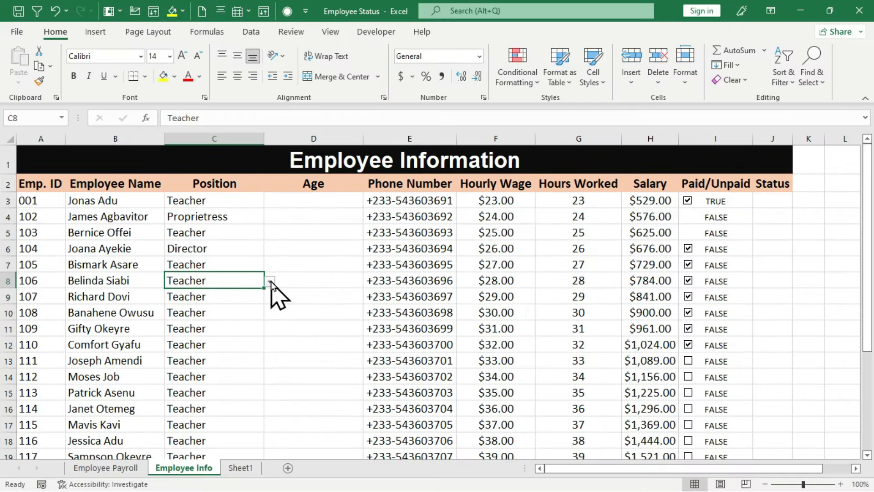
click(270, 281)
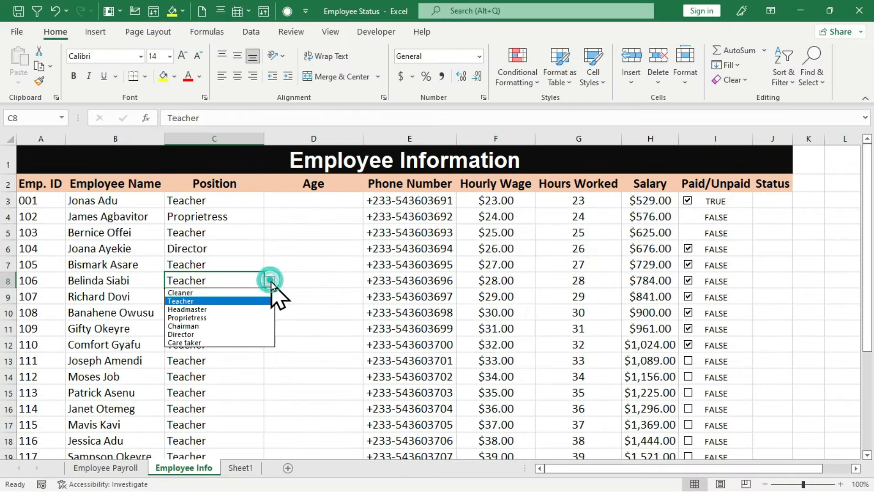
click(185, 326)
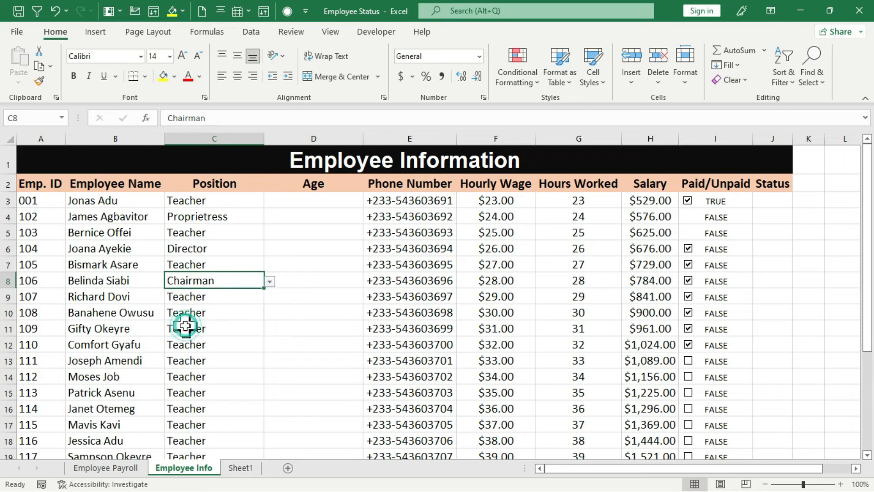
click(338, 246)
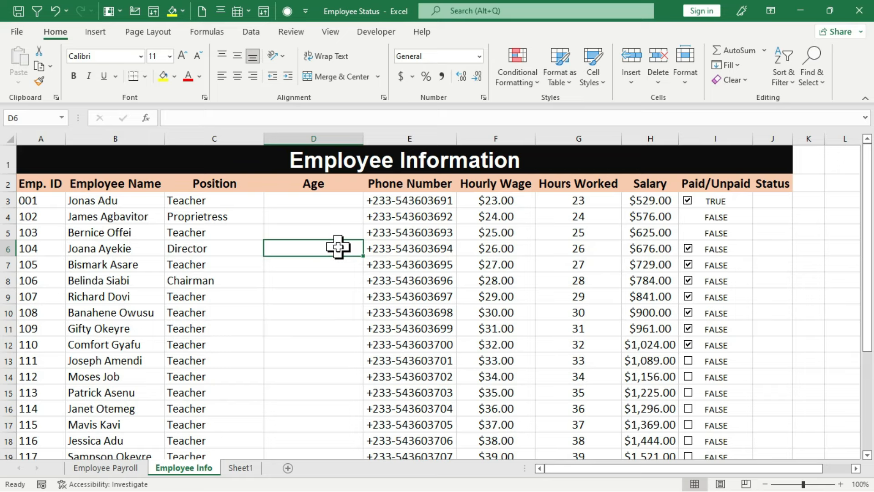
Step: Clear everything from the Position cells C3:C22, including contents, formats and validation
click(197, 198)
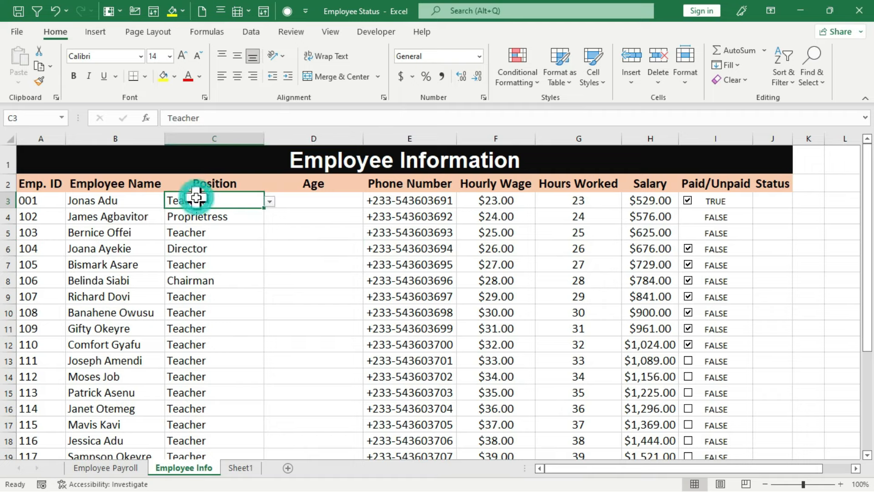
key(ctrl+shift+Down)
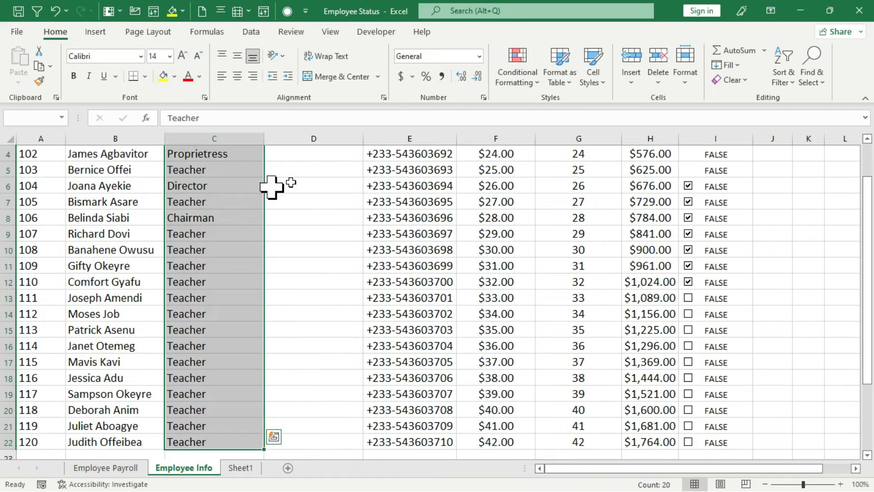
click(743, 82)
click(746, 96)
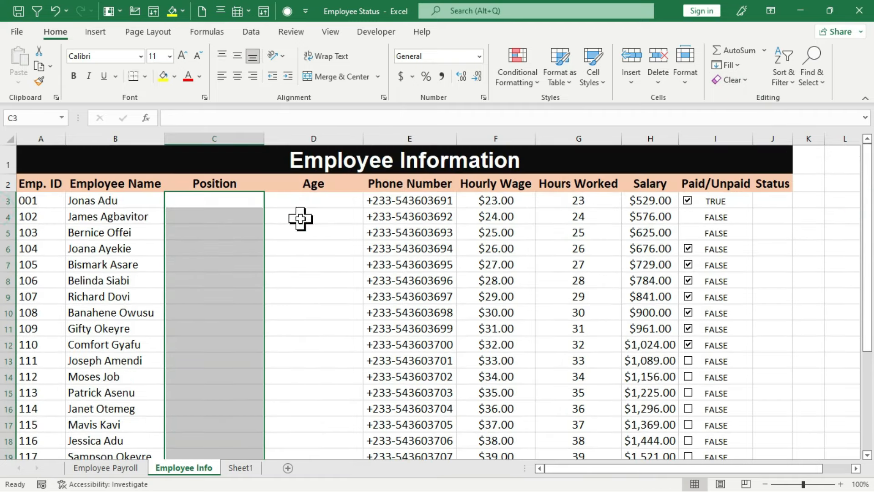
Step: Select the Position cells C3:C22 together and set their data validation to allow a List
click(213, 199)
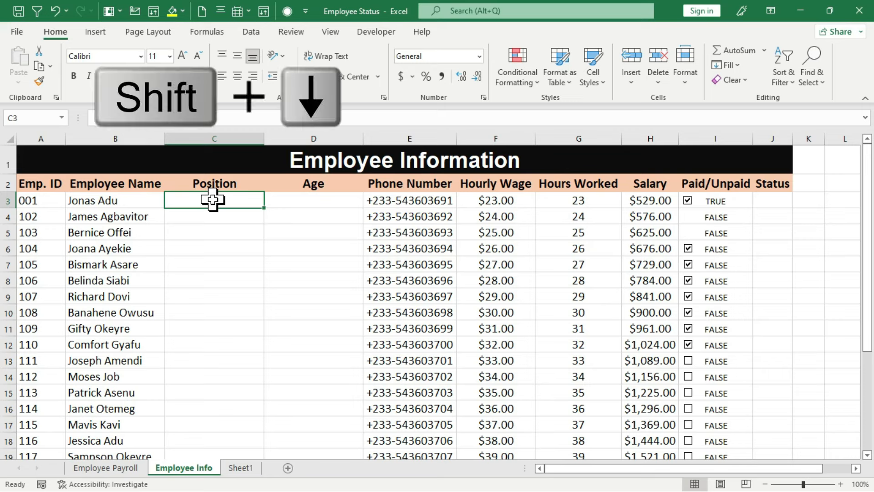
key(shift+Down)
key(shift+Down)
key(shift+Down)
key(shift+Down)
key(shift+Down)
key(shift+Down)
key(shift+Down)
key(shift+Down)
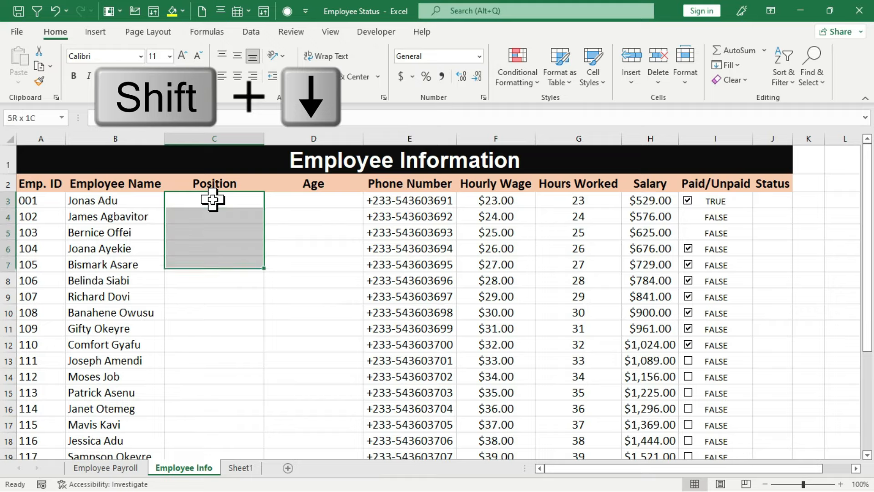
key(shift+Down)
key(shift+Down)
key(shift+Down)
key(shift+Down)
key(shift+Down)
key(shift+Down)
key(shift+Down)
key(shift+Down)
key(shift+Down)
key(shift+Down)
key(shift+Down)
key(shift+Down)
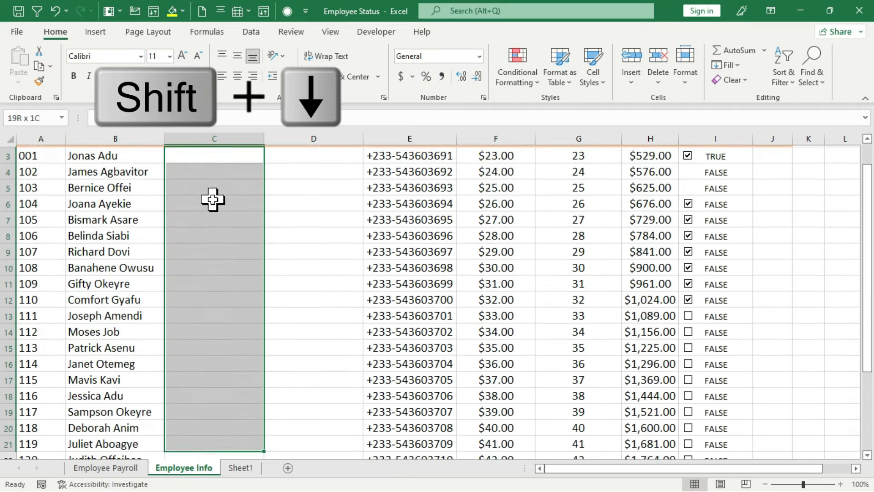
key(shift+Up)
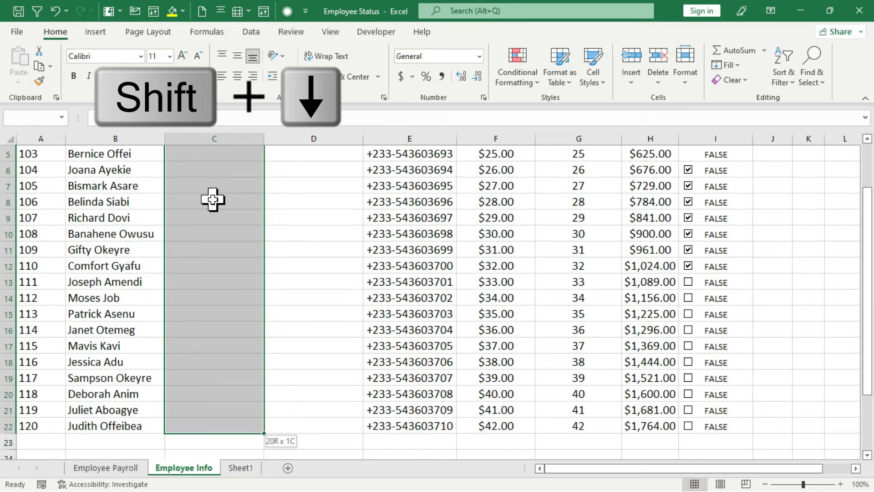
click(250, 32)
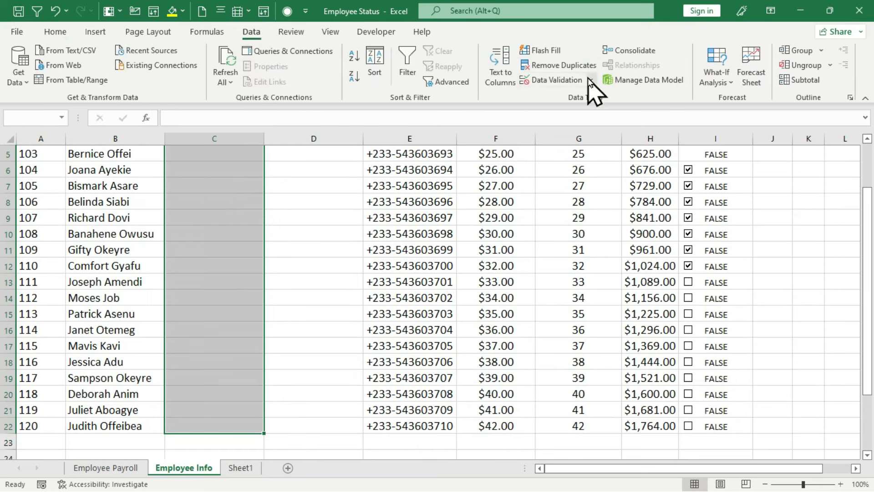
click(565, 82)
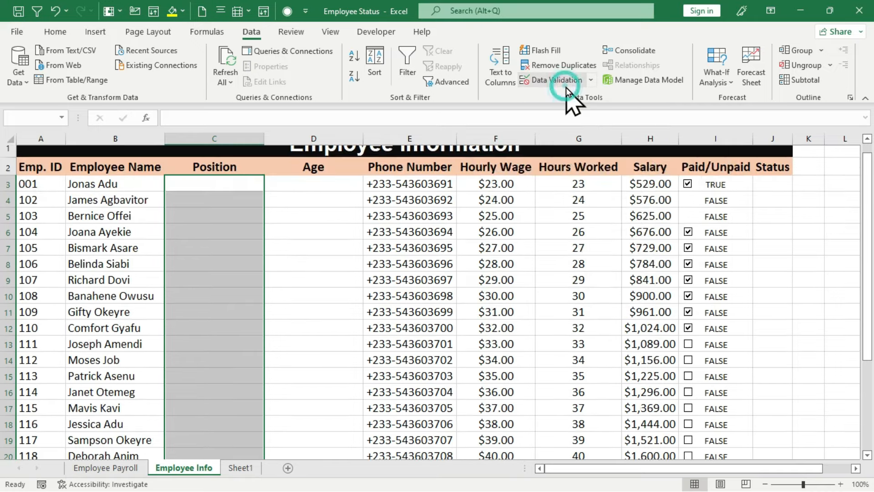
drag(612, 129, 644, 129)
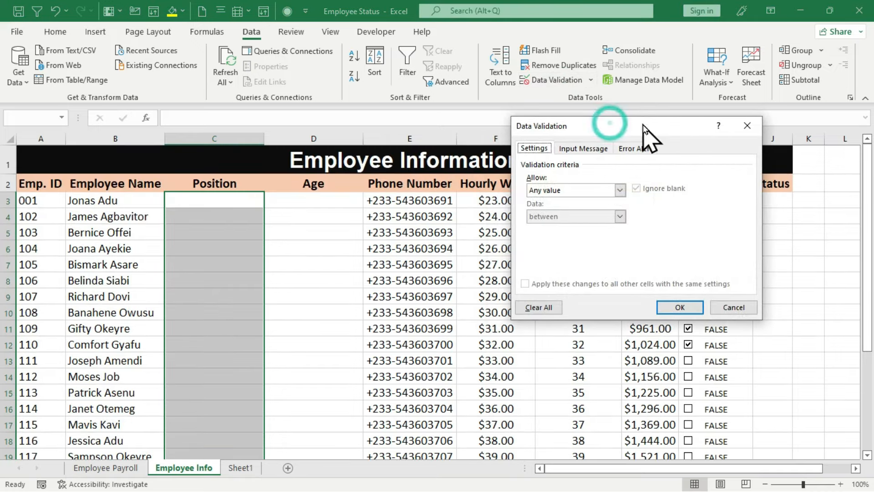
click(532, 148)
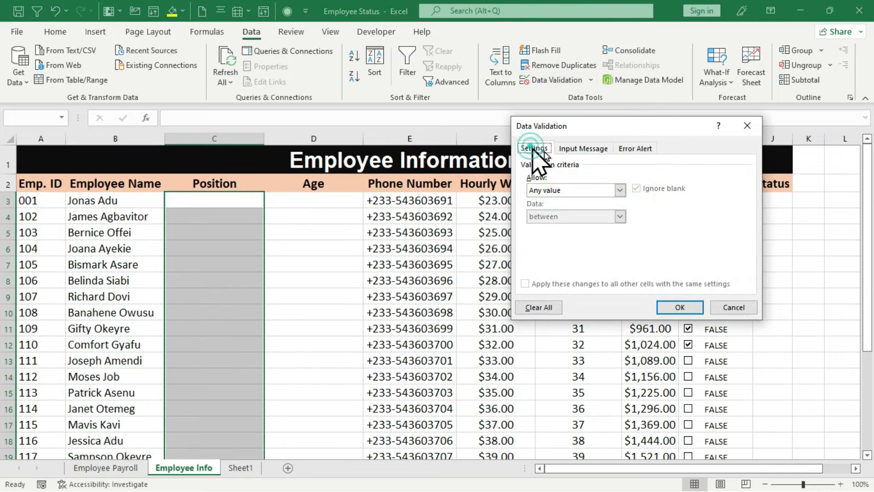
click(620, 195)
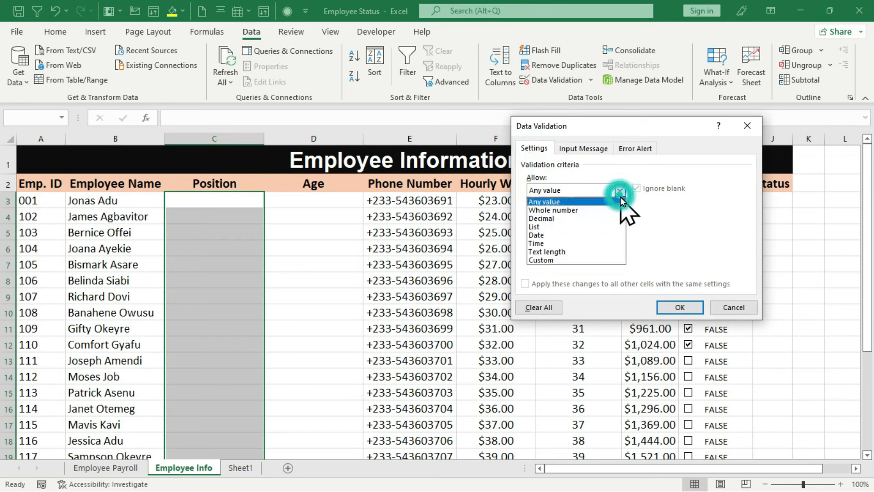
click(563, 226)
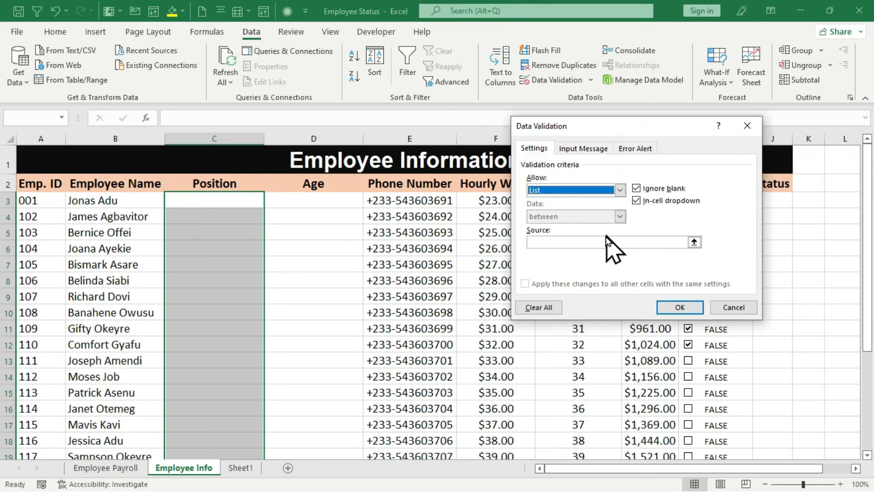
Step: Enter Cleaner,Teacher,Headmaster,Proprietress,Chairman,Director,Care taker as the list source and apply the validation to C3:C22
click(590, 241)
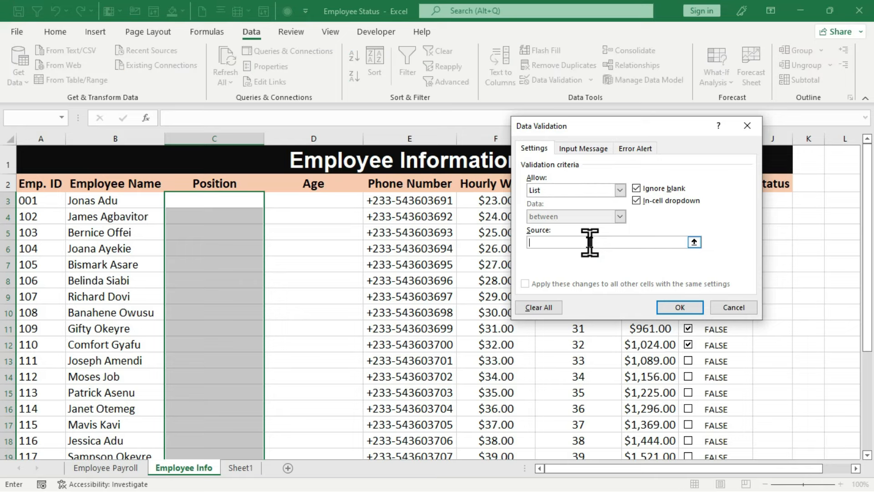
text(Cleaner,)
text(Teacher,Headma)
text(ster,Proprietress,Chai)
text(rm)
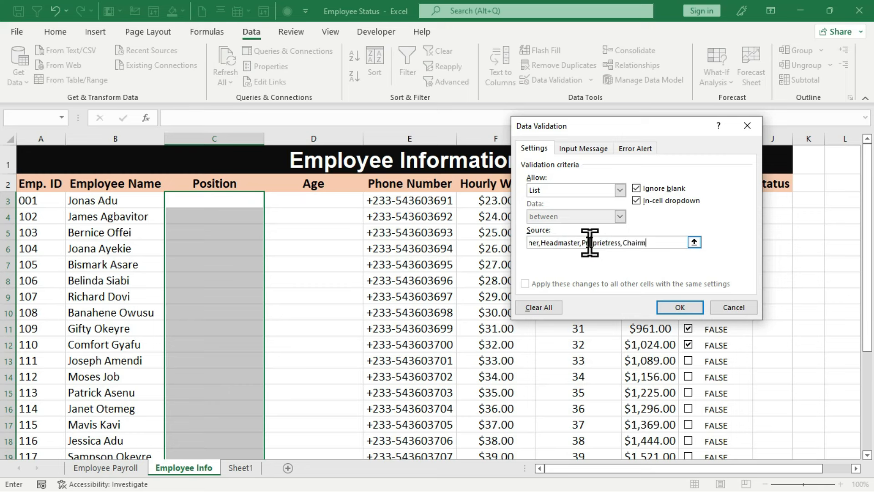
text(an,Director,Care taker)
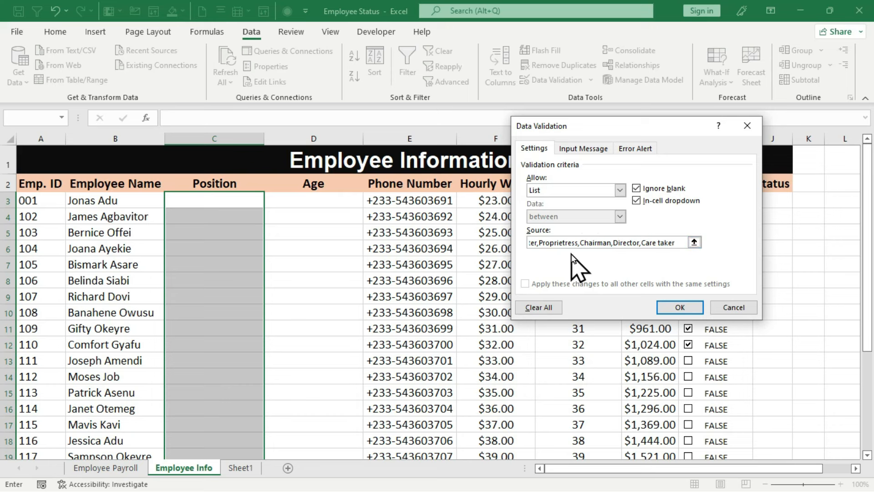
click(601, 243)
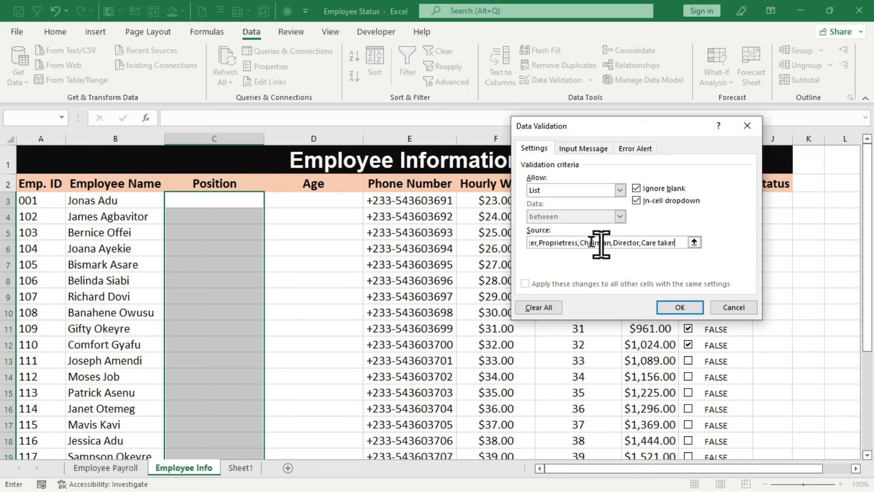
click(677, 309)
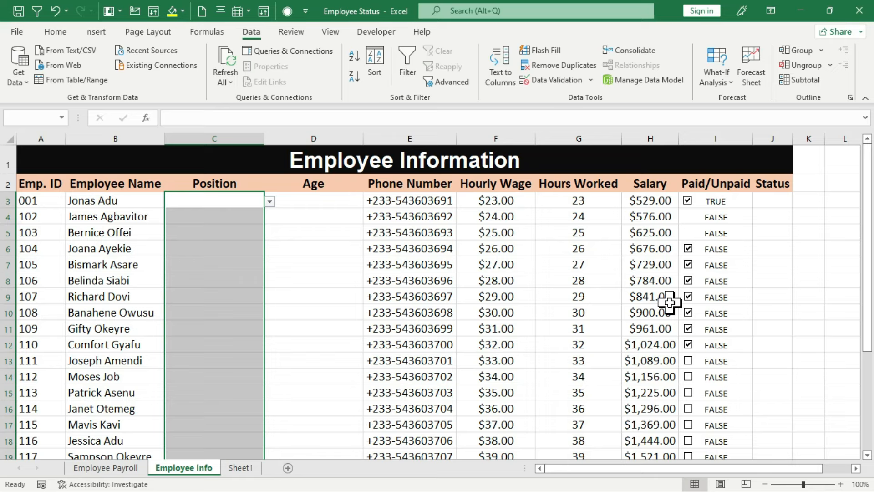
Step: Check several Position cells for the drop-down list and choose Proprietress in cell C9
click(227, 215)
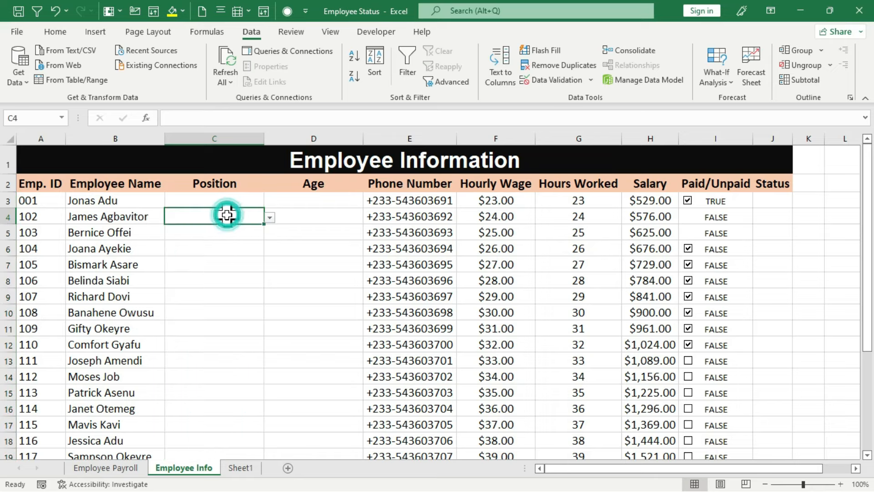
click(226, 232)
click(222, 260)
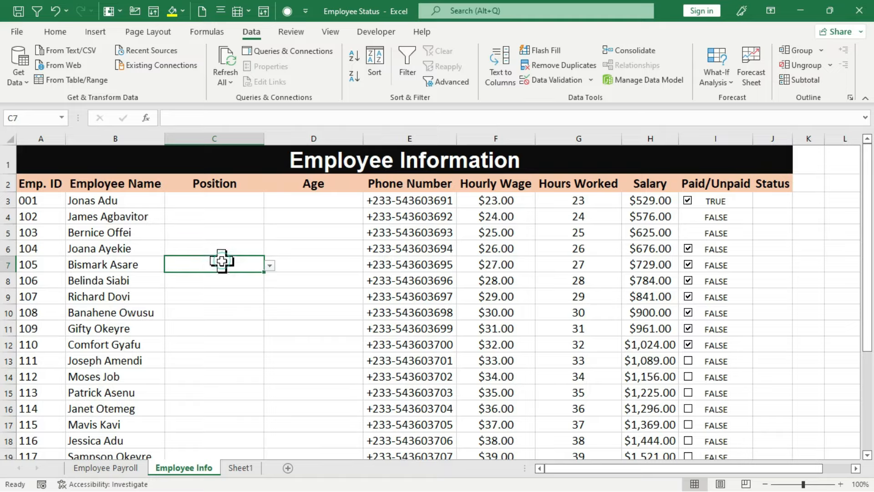
click(225, 293)
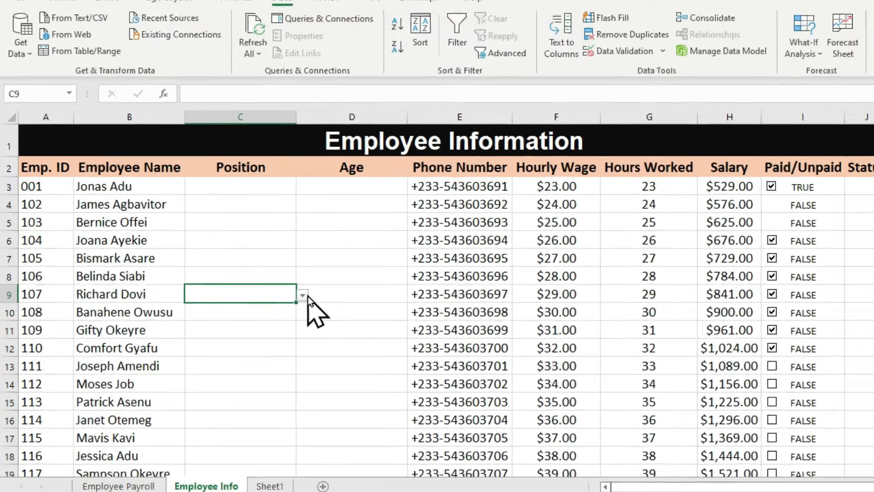
click(270, 298)
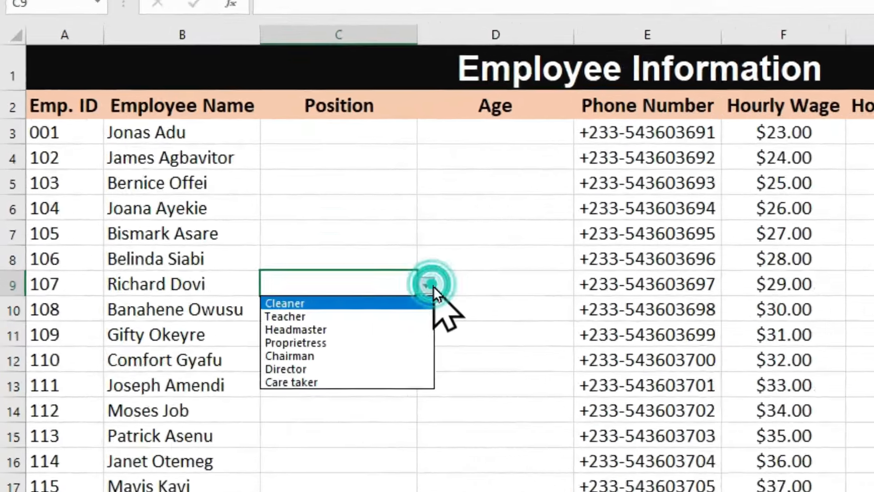
click(362, 344)
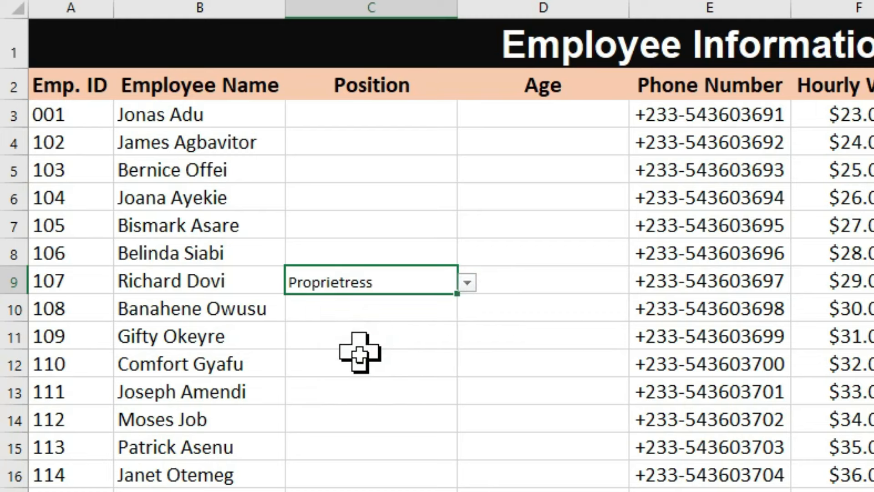
Step: Look at the drop-down list in cell C12 without choosing a position
click(357, 367)
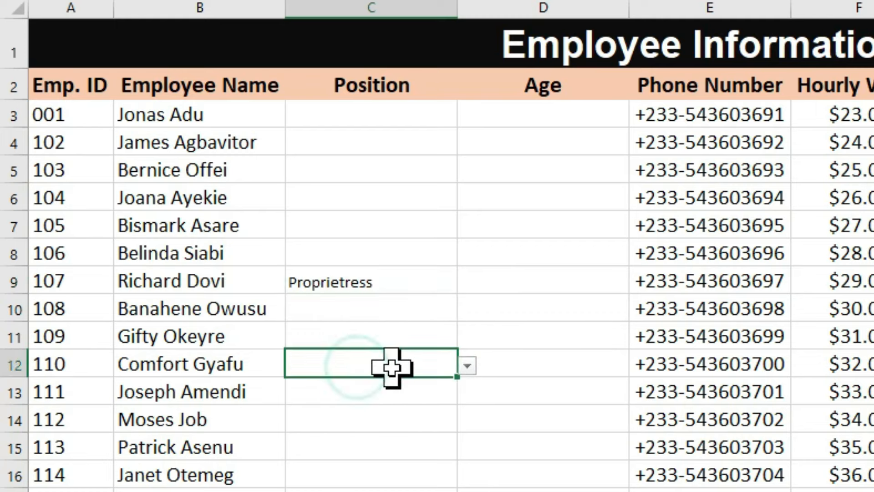
click(475, 360)
click(423, 365)
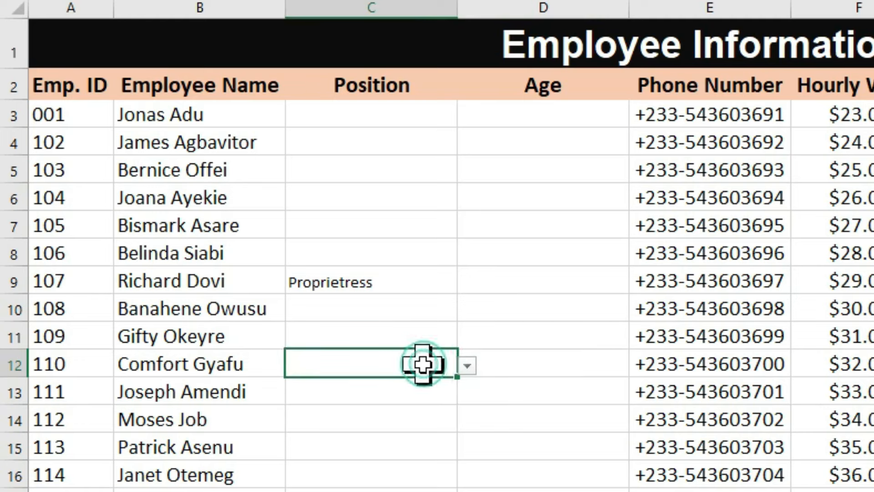
Step: Choose Headmaster from the drop-down list in Position cell C12
click(465, 366)
click(466, 369)
click(467, 369)
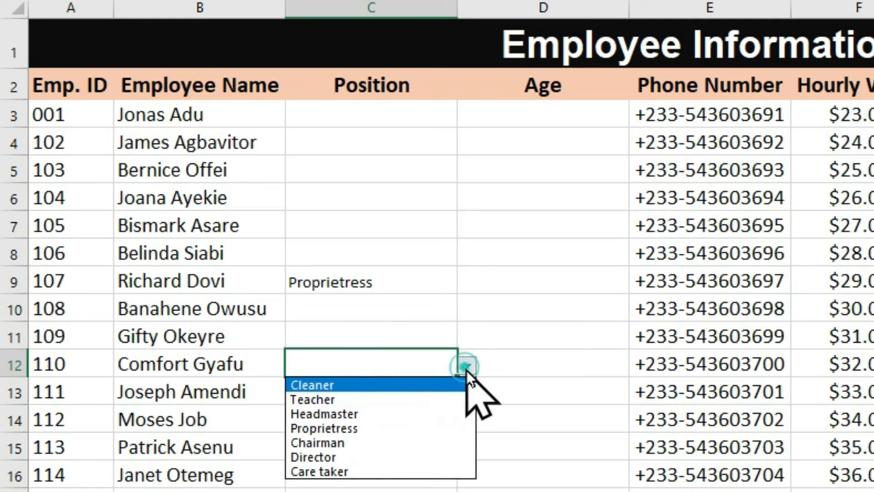
click(359, 413)
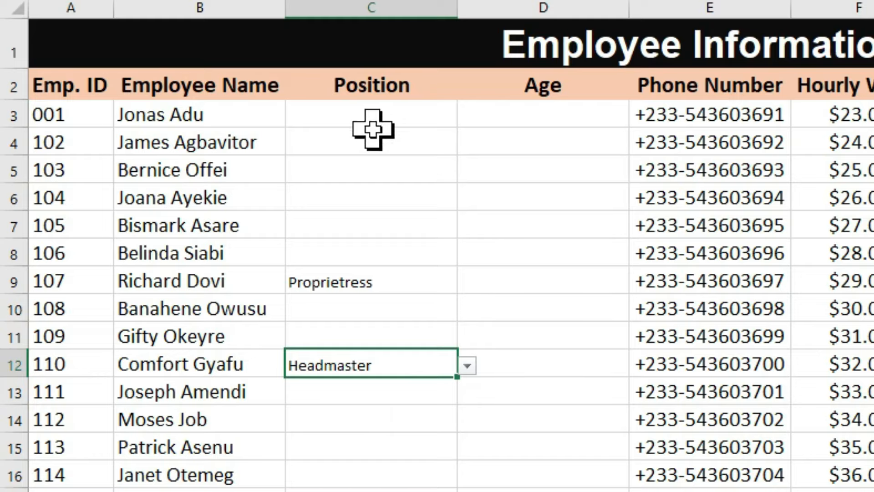
Step: Format the Position cells C3:C22 in Times New Roman and enlarge their font size to 14
click(375, 117)
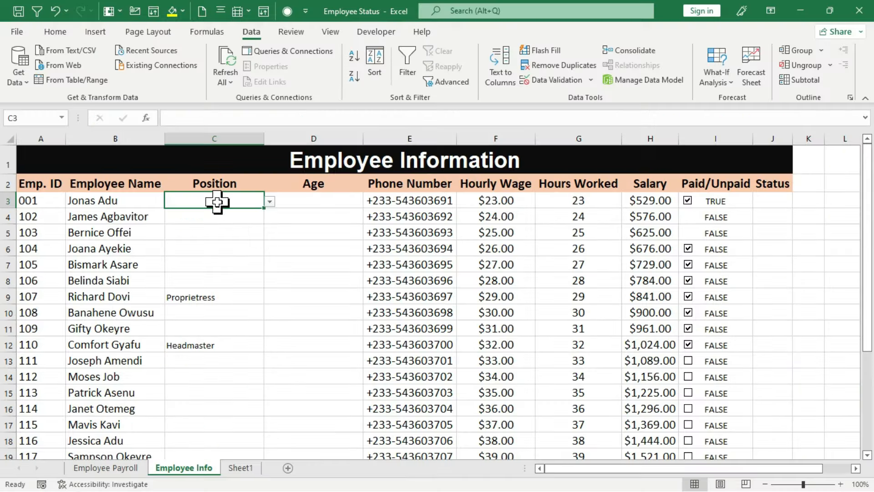
key(shift+Down)
key(shift+Down)
key(shift+Down)
key(shift+Down)
key(shift+Down)
key(shift+Down)
key(shift+Down)
key(shift+Down)
key(shift+Down)
key(shift+Down)
key(shift+Down)
key(shift+Down)
key(shift+Down)
key(shift+Down)
key(shift+Down)
key(shift+Down)
key(shift+Down)
key(shift+Down)
key(shift+Down)
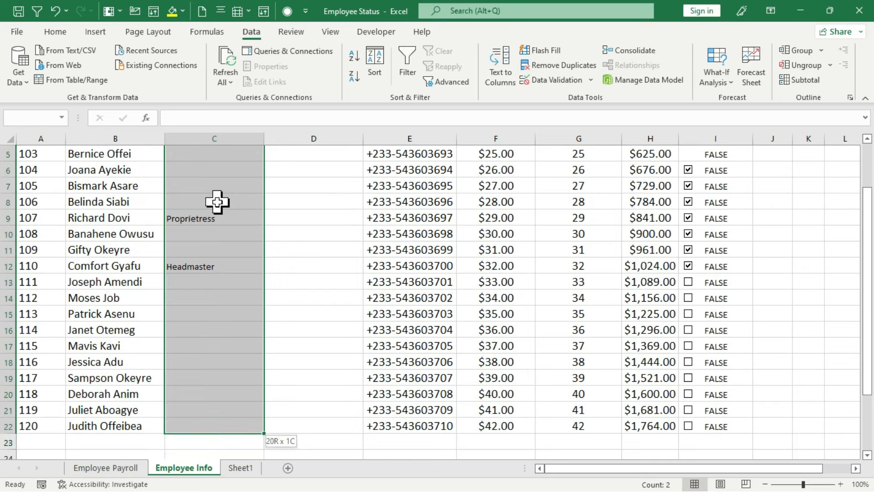
click(56, 33)
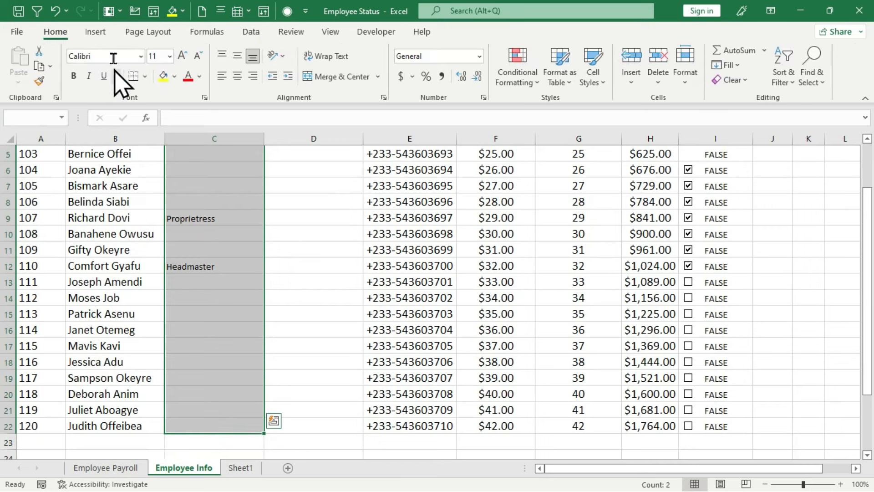
click(140, 58)
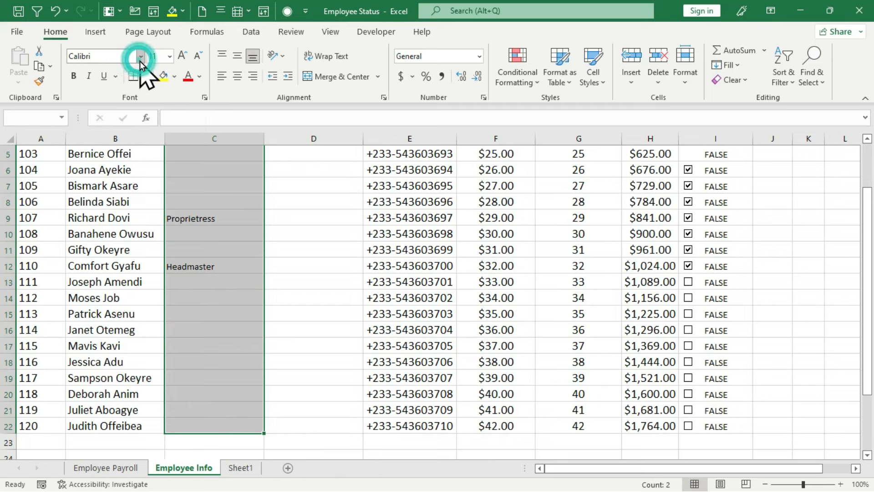
text(Times New Roman)
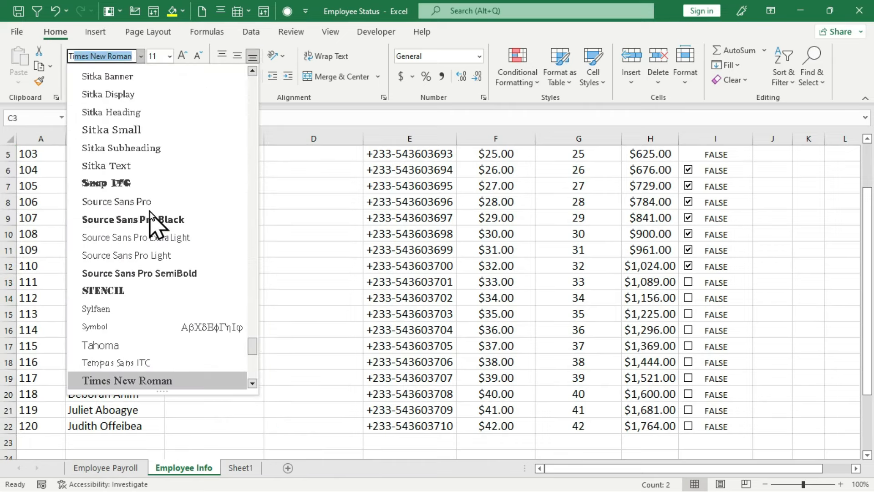
key(Return)
click(182, 55)
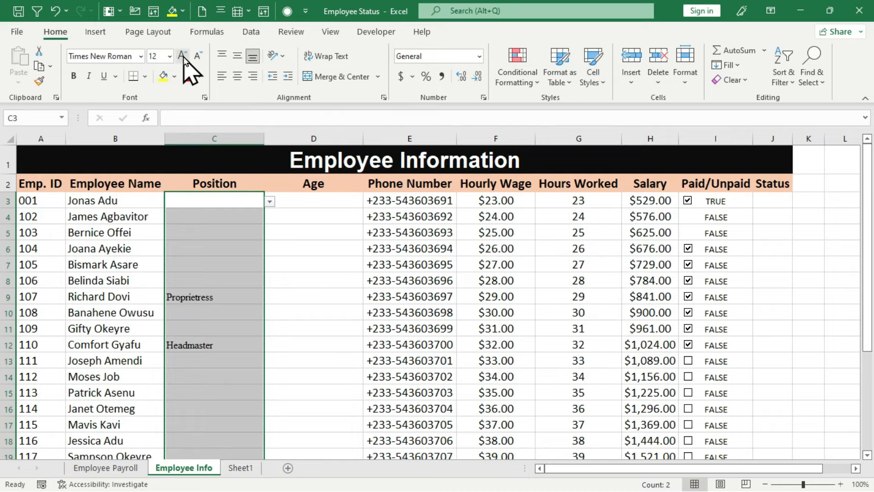
click(183, 55)
scroll(293, 252, down, 1)
click(293, 252)
Step: Choose Chairman from the drop-down list in Position cell C3
click(211, 174)
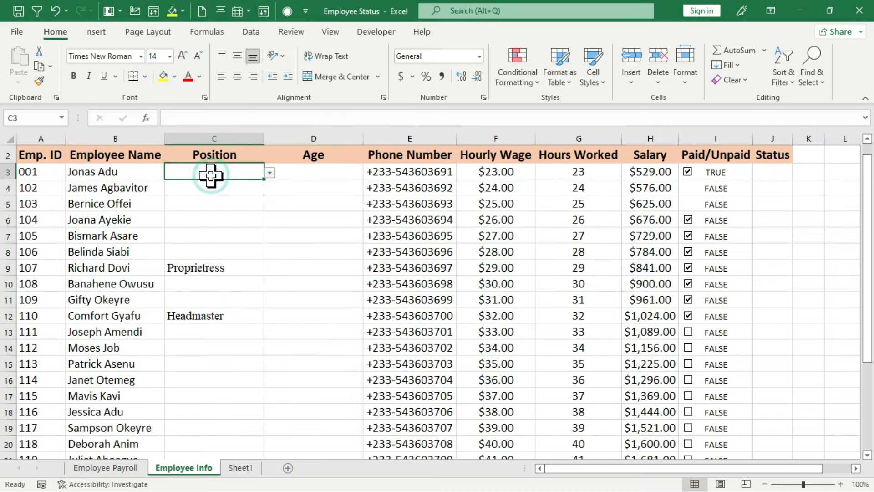
click(270, 172)
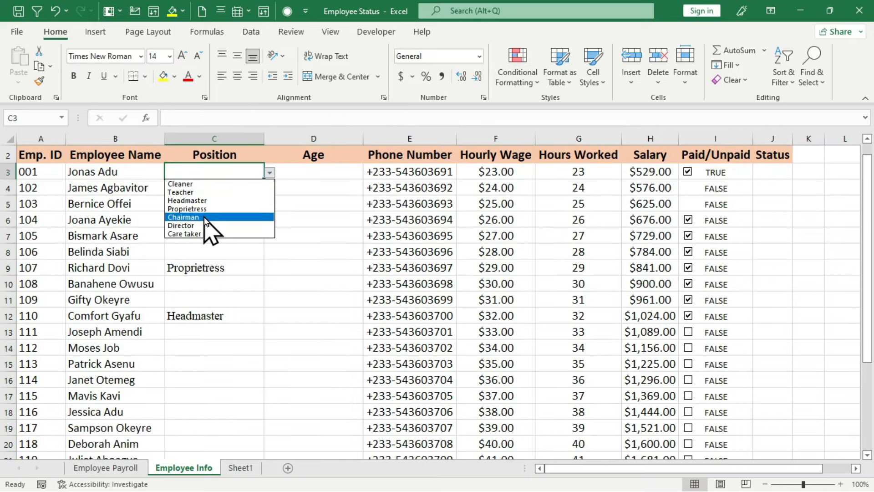
click(211, 218)
click(276, 207)
click(277, 214)
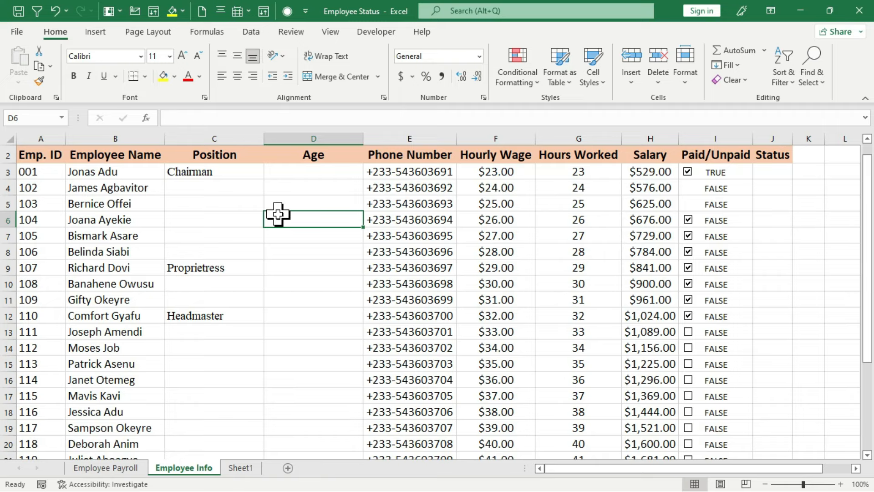
scroll(292, 236, up, 1)
click(303, 260)
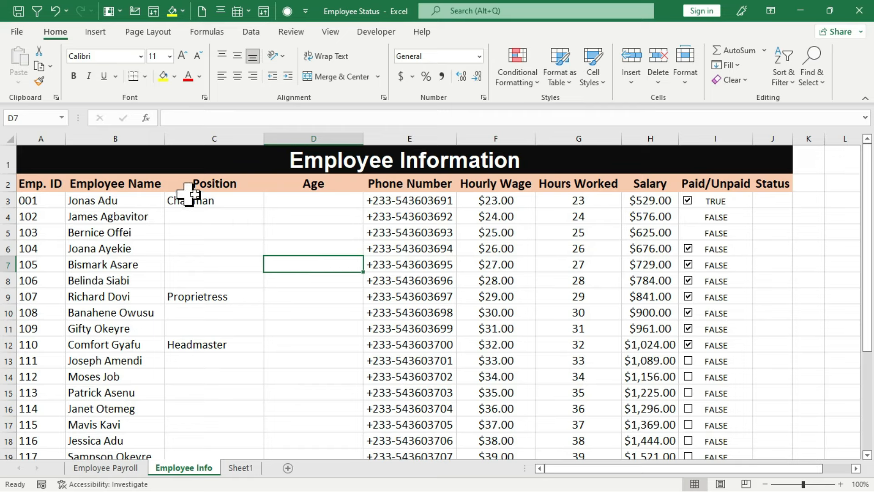
Step: Centre the contents of the Position cells C3:C22 horizontally
click(214, 201)
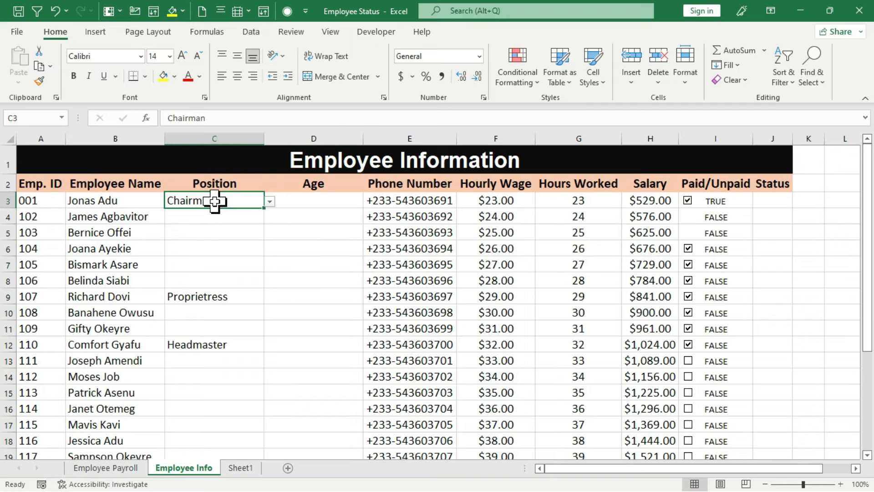
key(shift+Down)
key(shift+Down)
key(shift+Down)
key(shift+Down)
key(shift+Down)
key(shift+Down)
key(shift+Down)
key(shift+Down)
key(shift+Down)
key(shift+Down)
key(shift+Down)
key(shift+Down)
key(shift+Down)
key(shift+Down)
key(shift+Down)
key(shift+Down)
key(shift+Down)
key(shift+Down)
key(shift+Down)
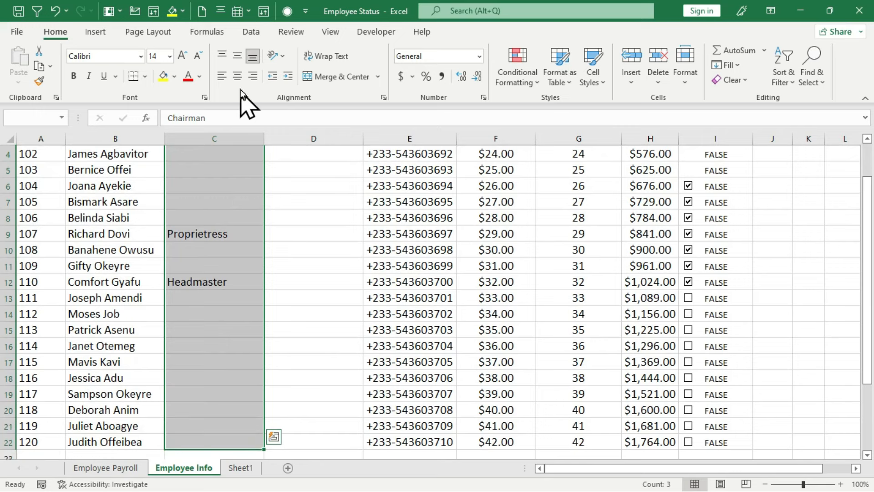
click(237, 76)
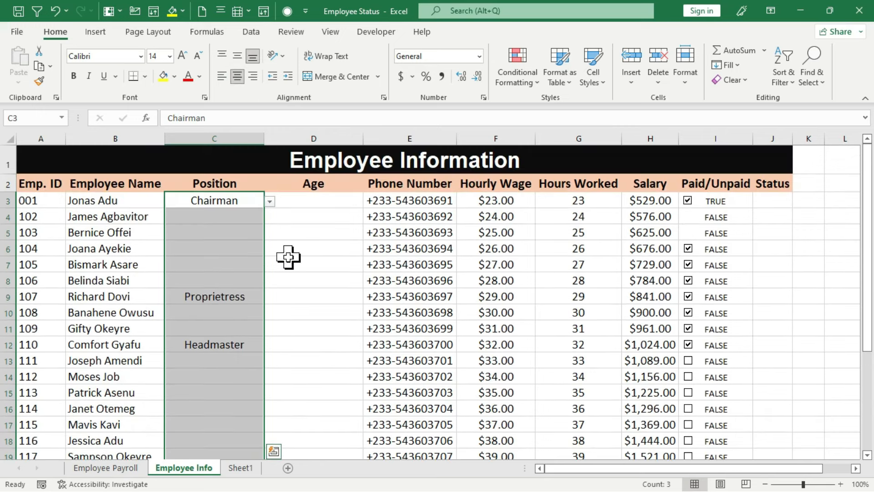
click(289, 259)
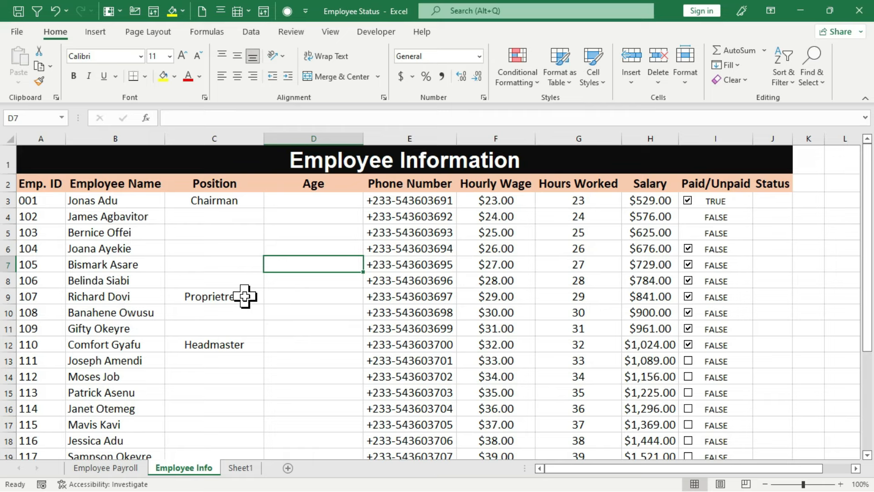
Step: Append Coach,Cousellor,Priest,Pastor,Chief to the end of the data validation list source for the Position cells C3:C22 and apply it
click(222, 201)
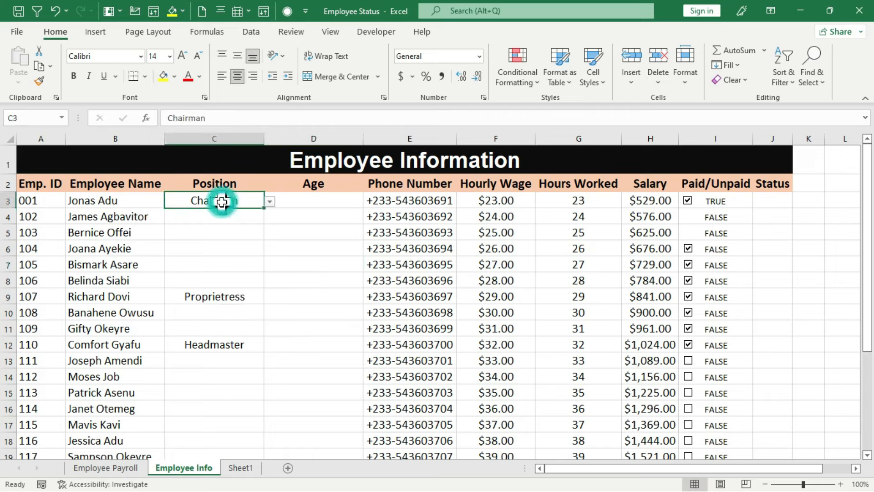
key(shift+Down)
key(shift+Down)
key(shift+Down)
key(shift+Down)
key(shift+Down)
key(shift+Down)
key(shift+Down)
key(shift+Down)
key(shift+Down)
key(shift+Down)
key(shift+Down)
key(shift+Down)
key(shift+Down)
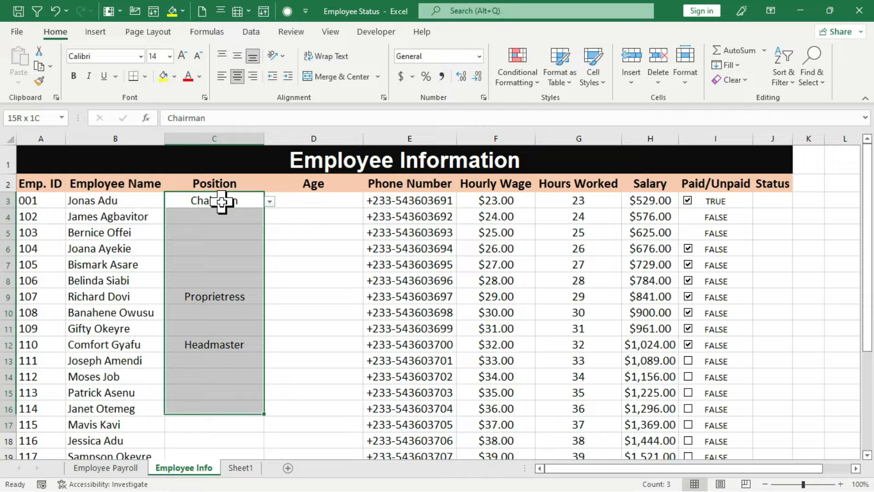
key(shift+Down)
key(shift+Down)
key(shift+Down)
key(shift+Down)
key(shift+Down)
key(shift+Down)
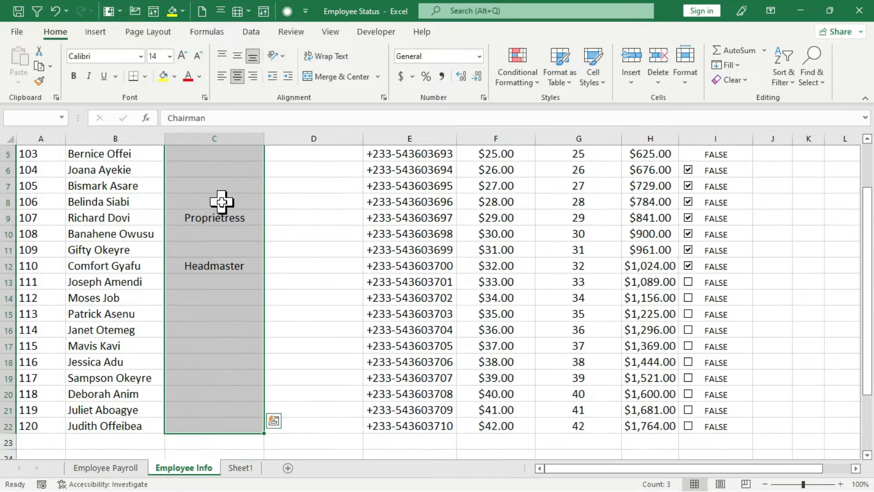
click(251, 33)
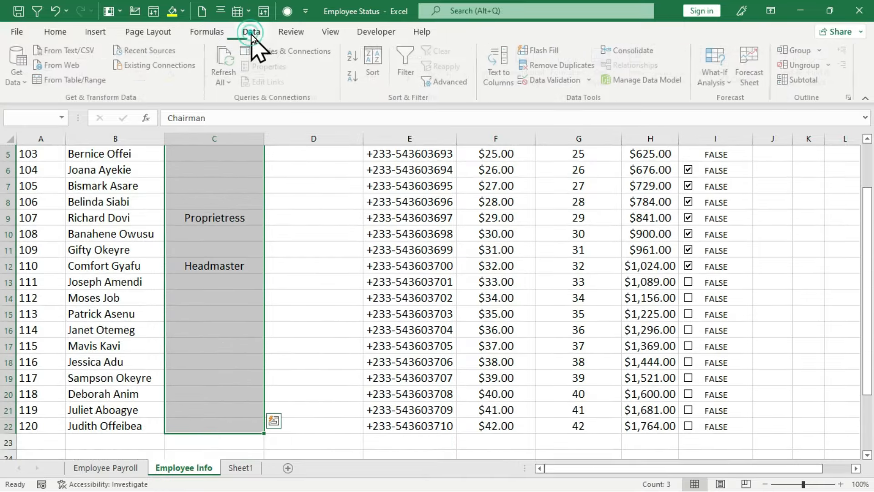
click(575, 81)
click(660, 244)
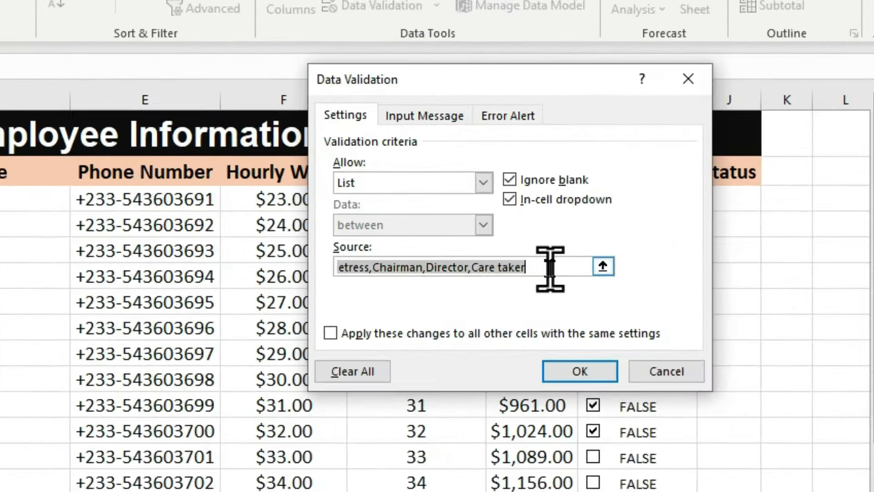
click(669, 251)
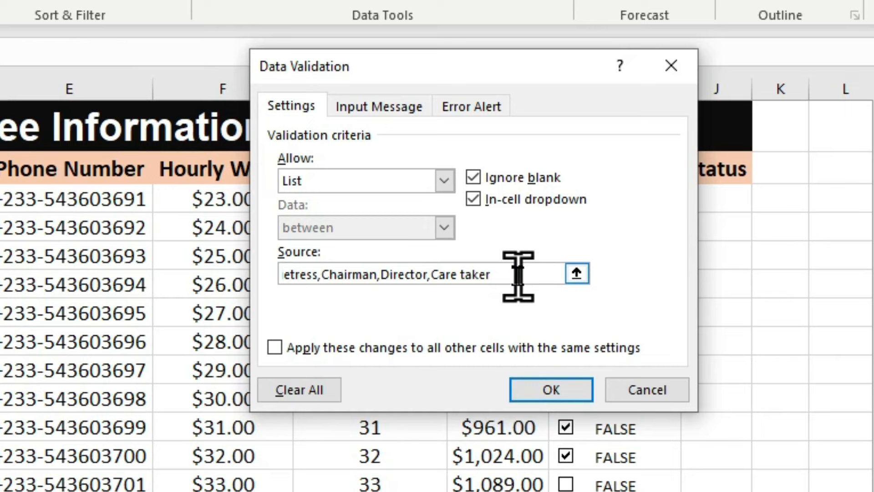
text(,)
text(Coach,Cousellor,Priest)
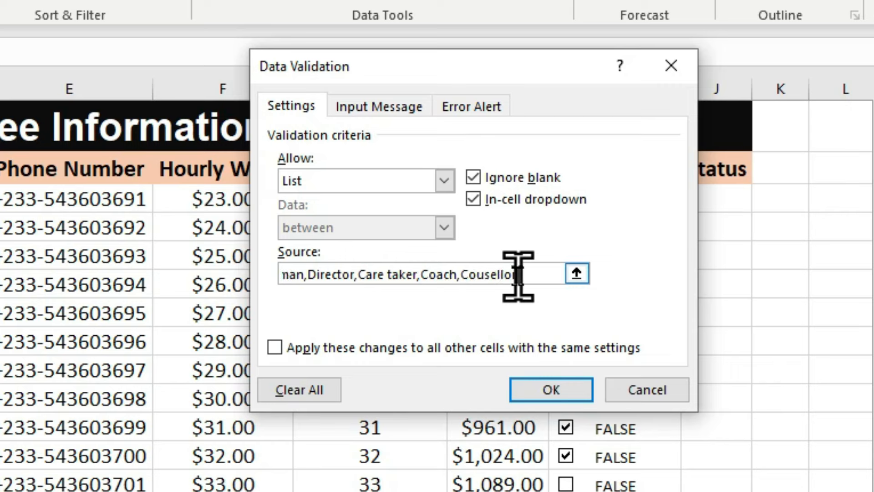
text(,Pastor,C)
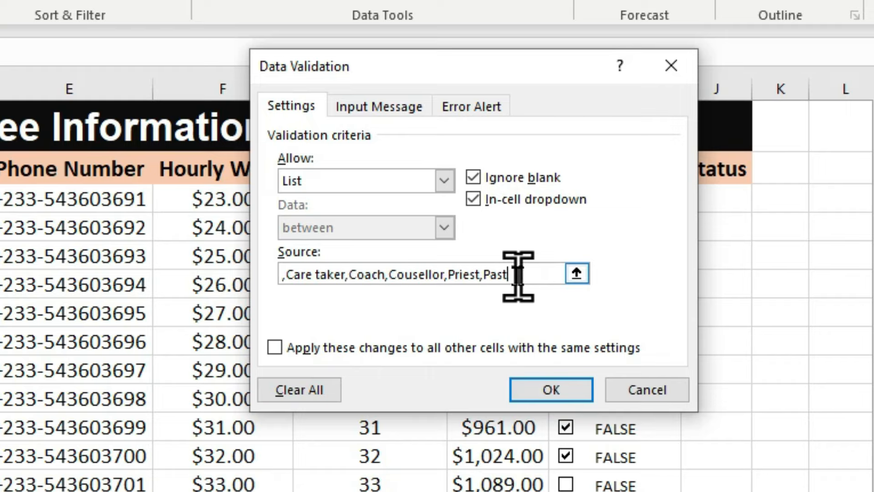
text(hief)
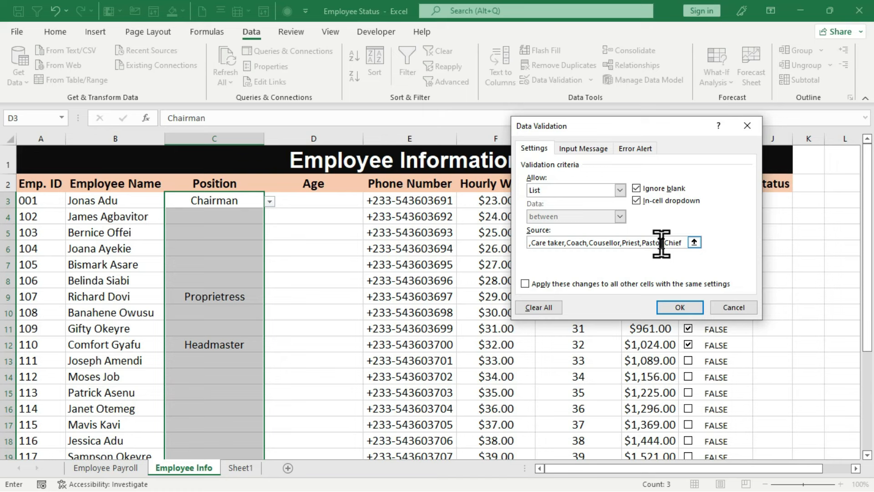
click(683, 304)
Step: Choose the newly added Cousellor option from the drop-down list in Position cell C4
click(239, 214)
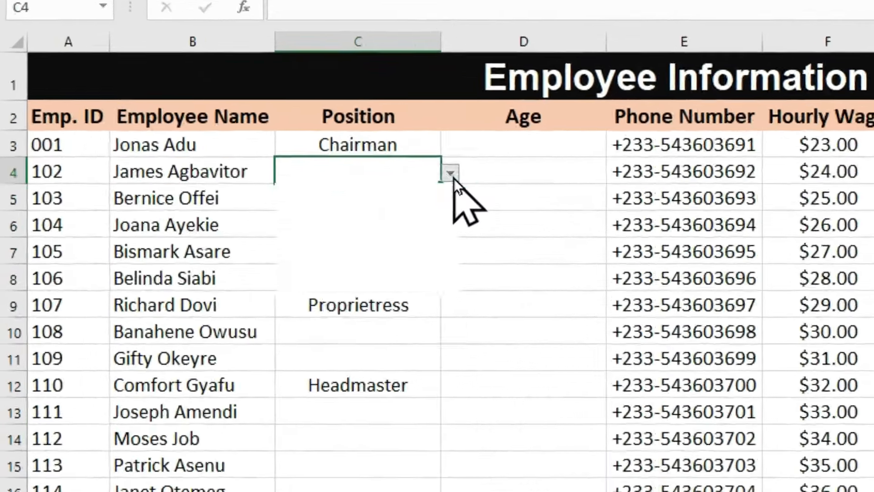
click(291, 212)
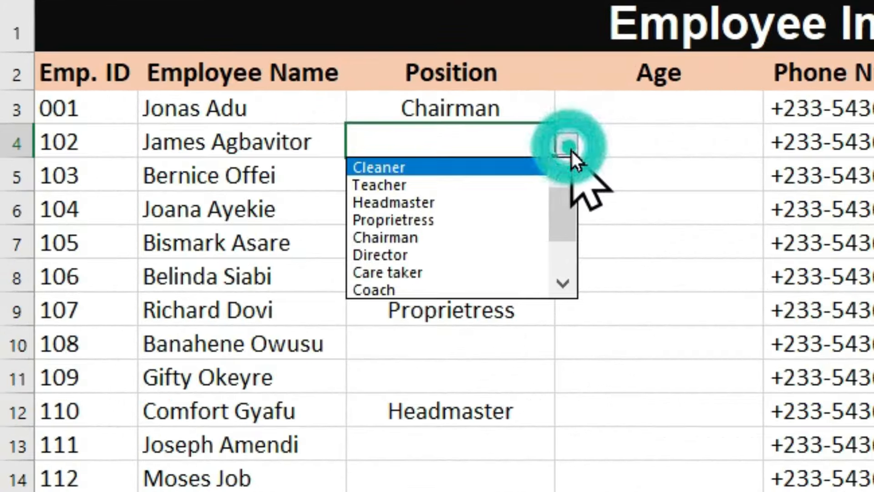
click(572, 198)
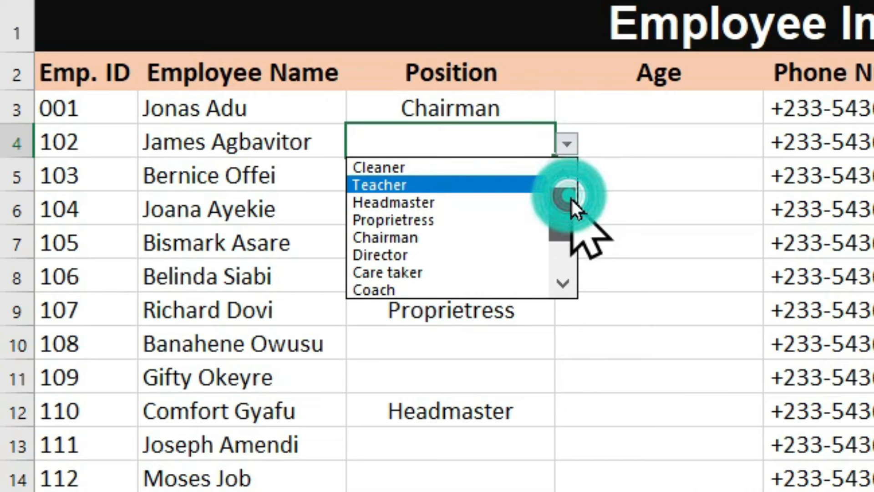
drag(572, 198, 575, 255)
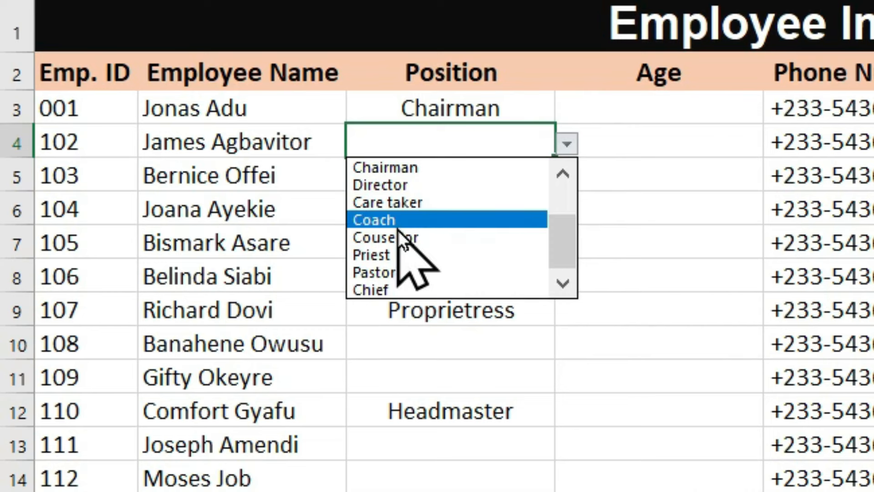
click(404, 241)
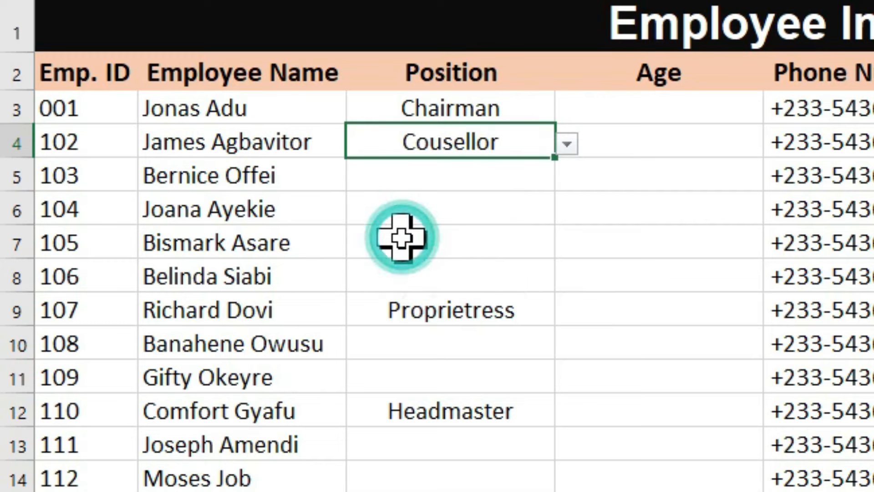
Step: Choose Coach in Position cell C7 and Pastor in cell C10 from their drop-down lists
click(499, 234)
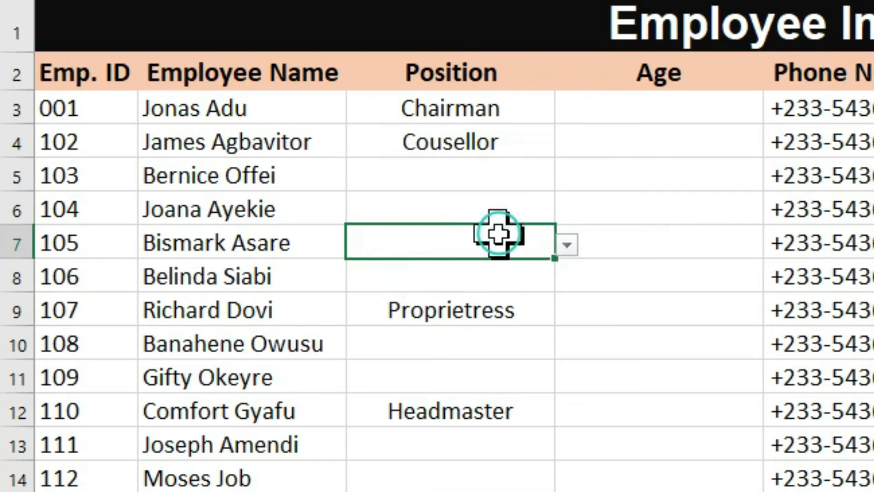
click(567, 244)
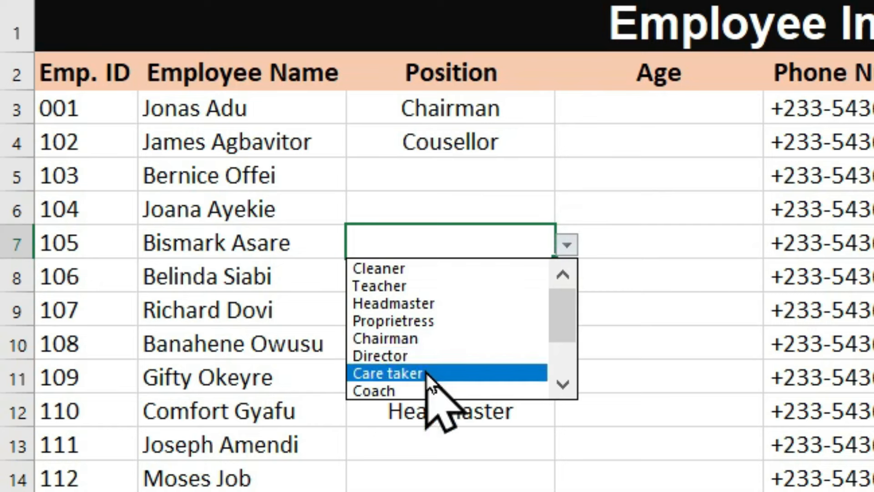
click(426, 391)
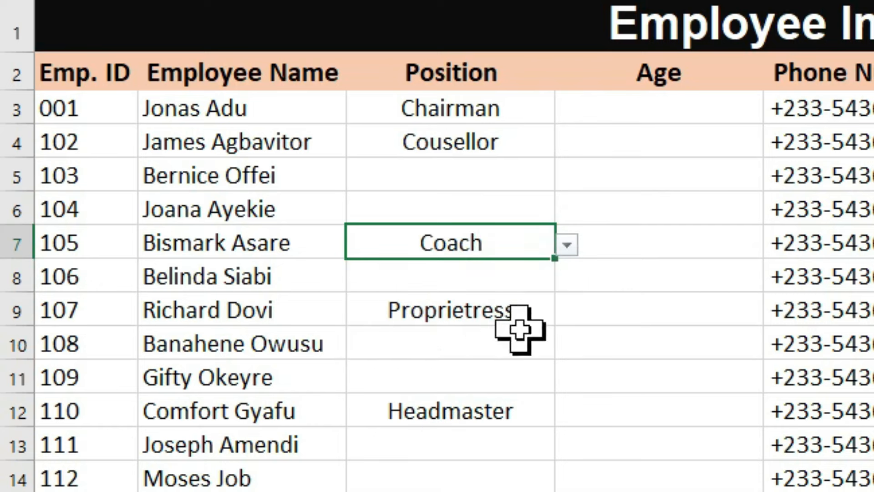
click(486, 350)
click(567, 354)
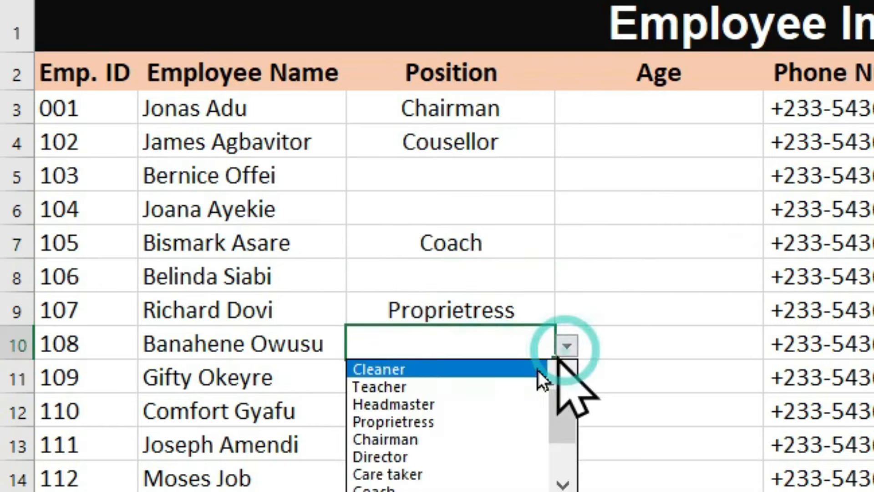
drag(567, 421, 566, 484)
click(447, 474)
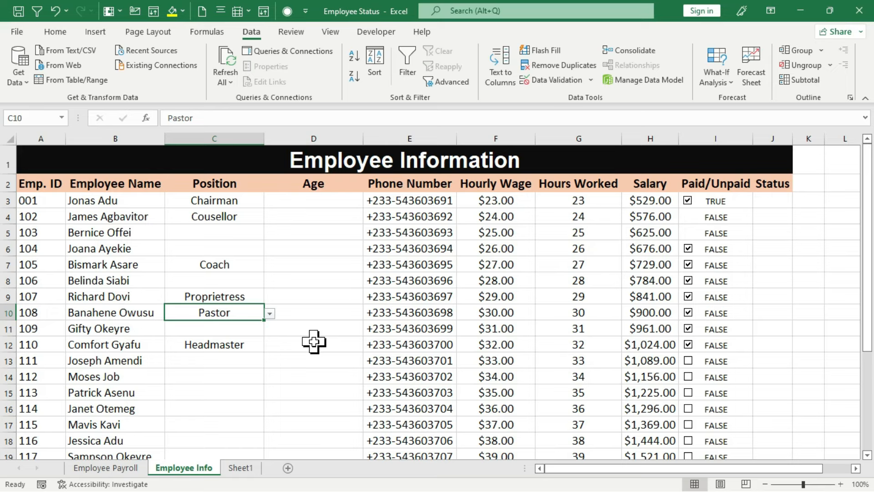
Step: Clear all contents, formatting and data validation from the Position cells C3:C22
click(222, 204)
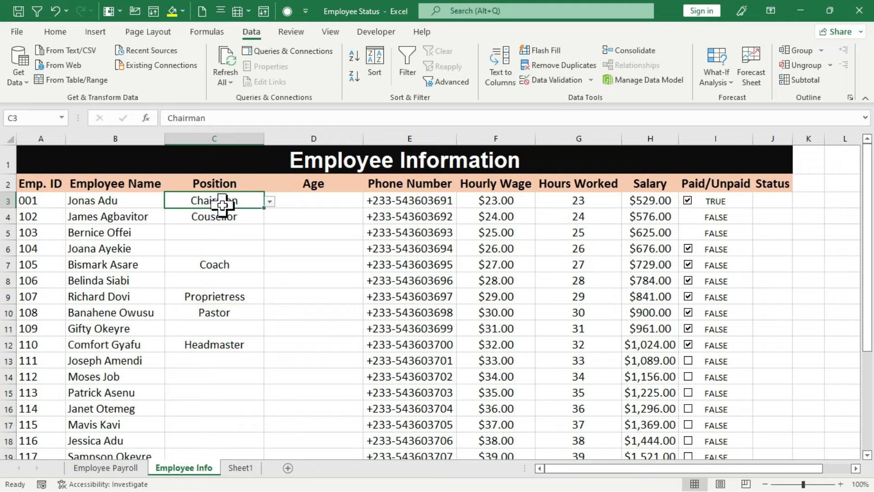
key(shift+Down)
key(shift+Down)
key(shift+Down)
key(shift+Down)
key(shift+Down)
key(shift+Down)
key(shift+Down)
key(shift+Down)
key(shift+Down)
key(shift+Down)
key(shift+Down)
key(shift+Down)
key(shift+Down)
key(shift+Down)
key(shift+Down)
key(shift+Down)
key(shift+Down)
key(shift+Down)
key(shift+Down)
key(shift+Down)
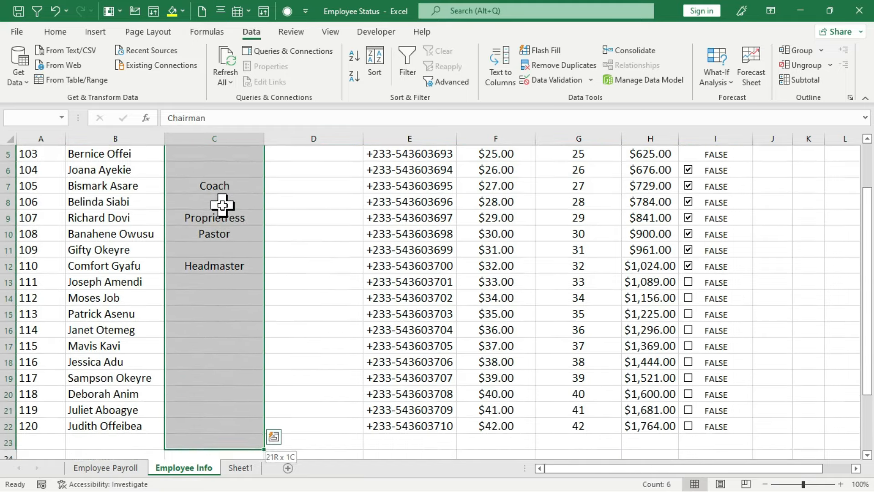
key(shift+Up)
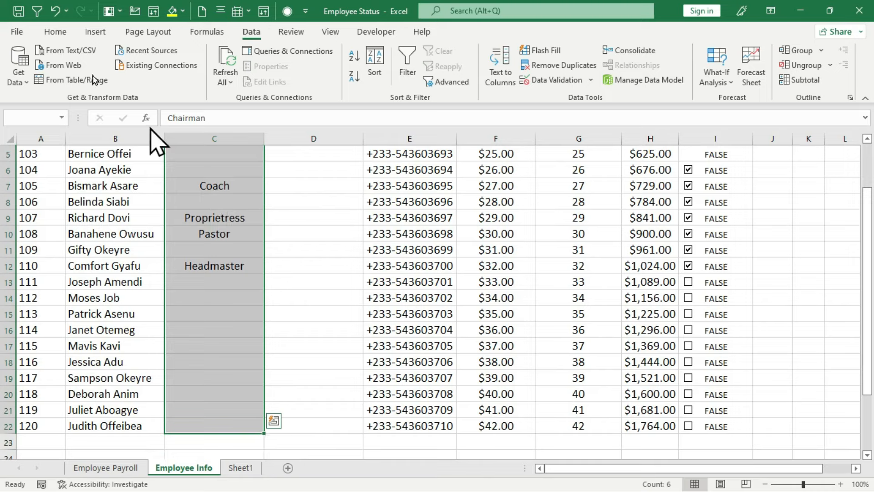
click(55, 31)
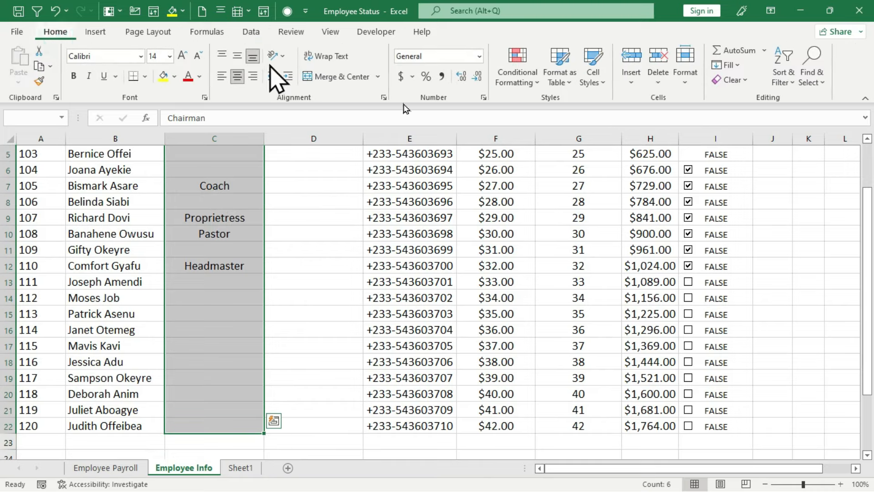
click(744, 80)
click(747, 98)
scroll(390, 213, up, 2)
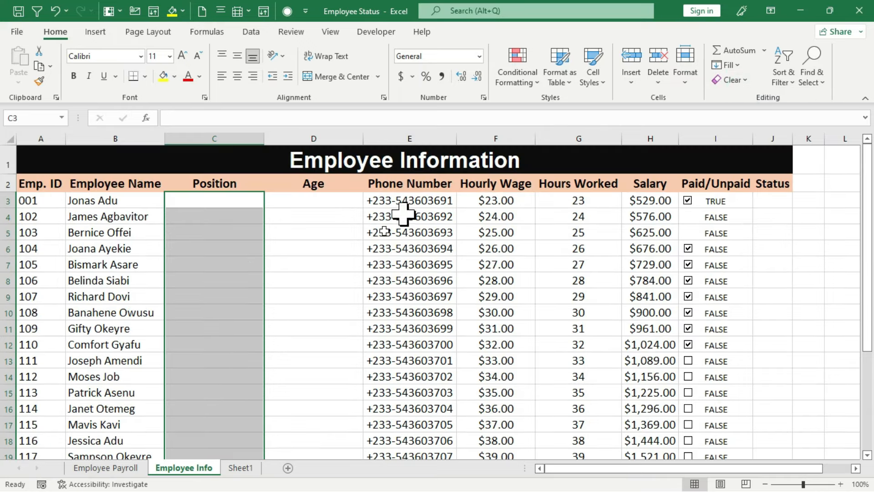
click(214, 232)
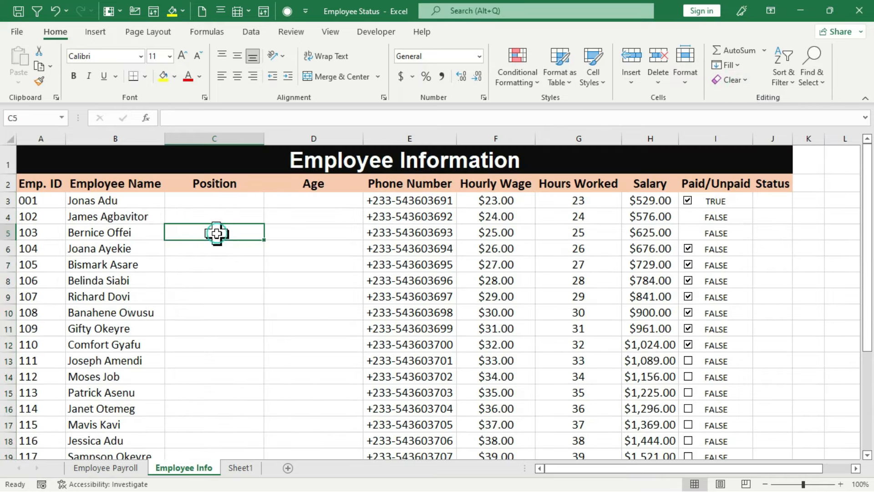
Step: Apply list data validation to the Position cells C3:C22 with the source =Sheet1!$A$1:$A$7
click(204, 202)
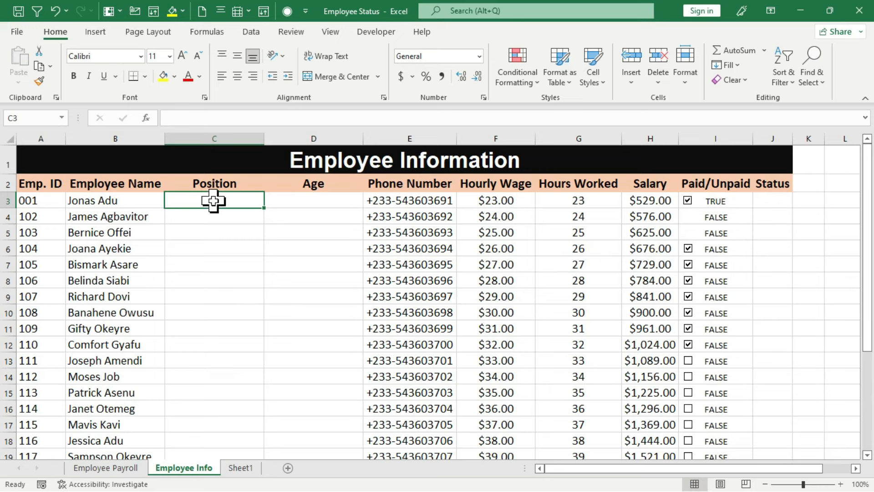
drag(213, 201, 213, 426)
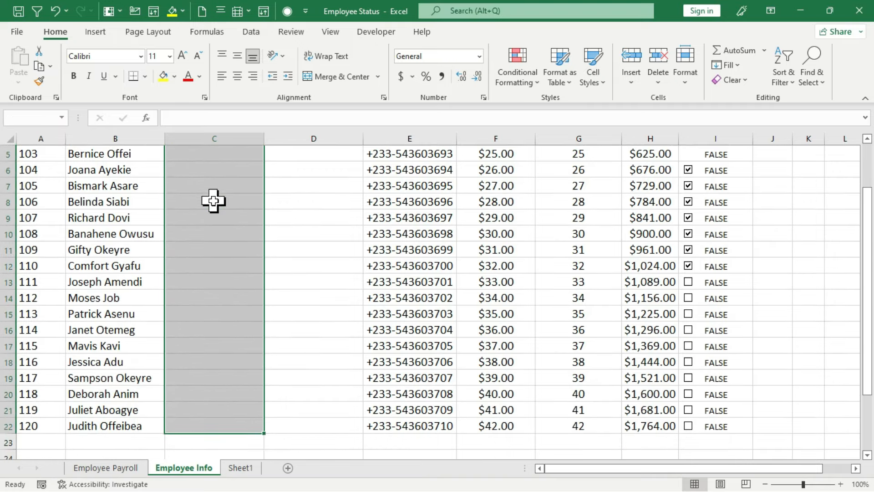
click(251, 32)
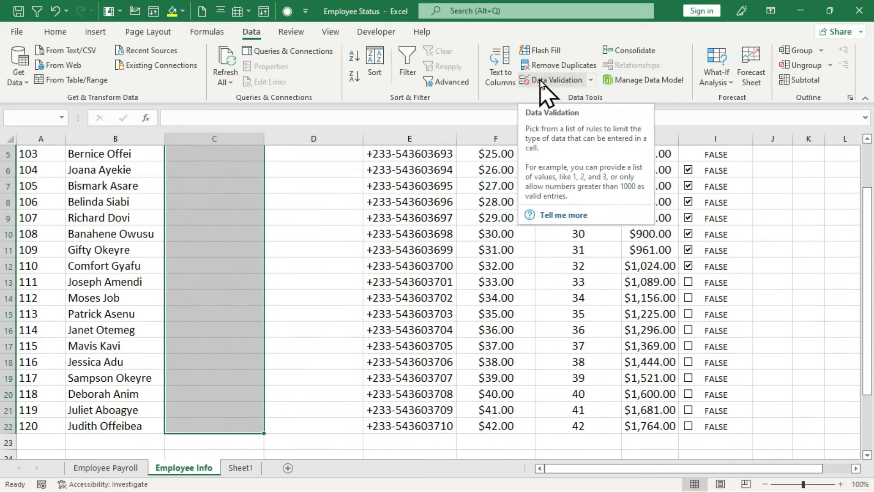
click(539, 79)
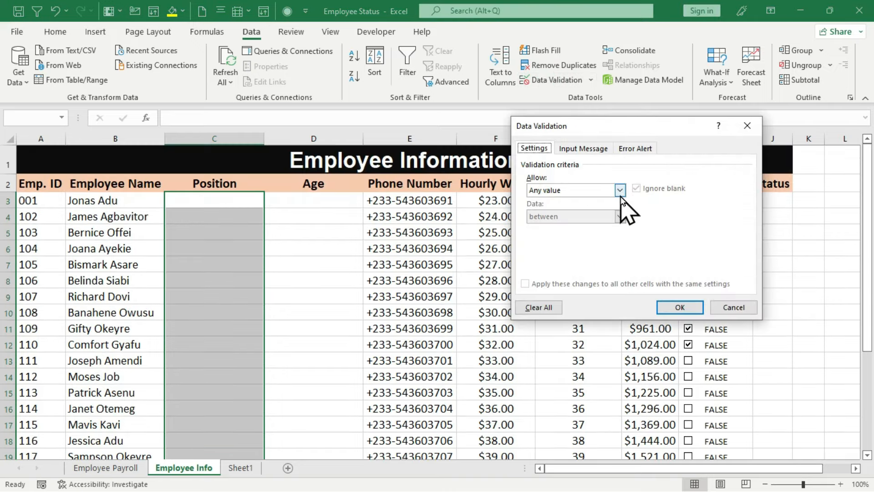
click(620, 190)
click(573, 230)
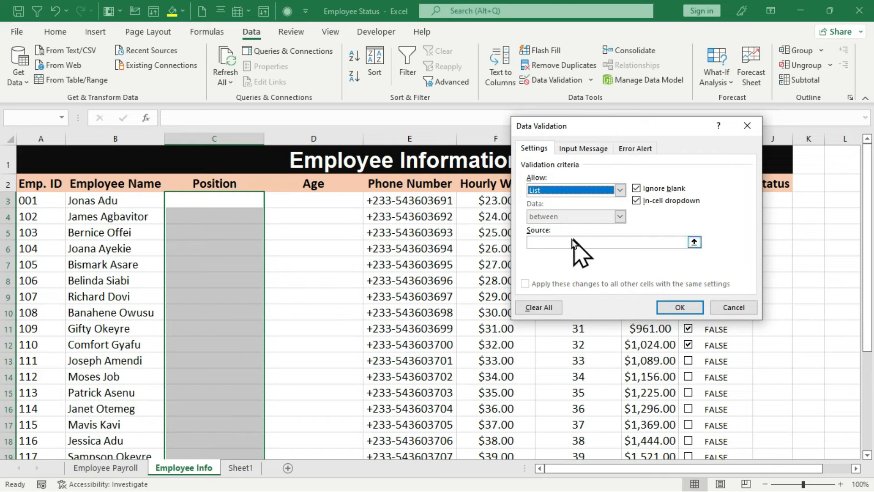
click(695, 242)
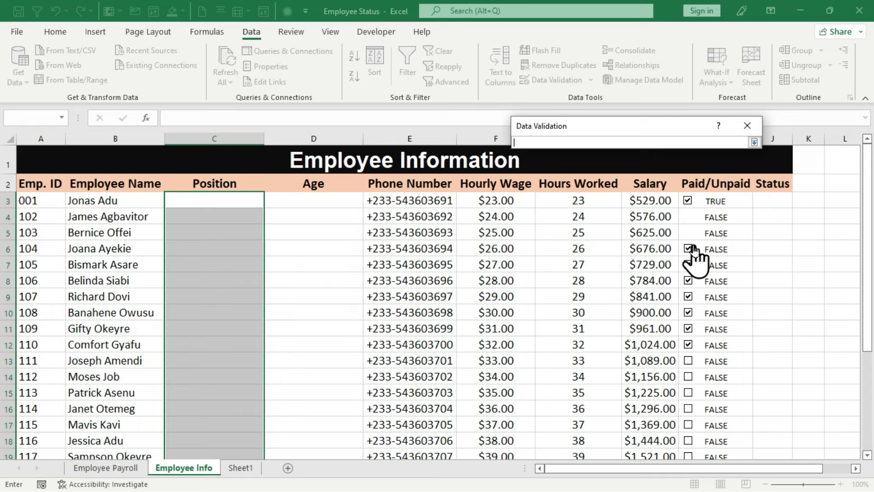
click(240, 469)
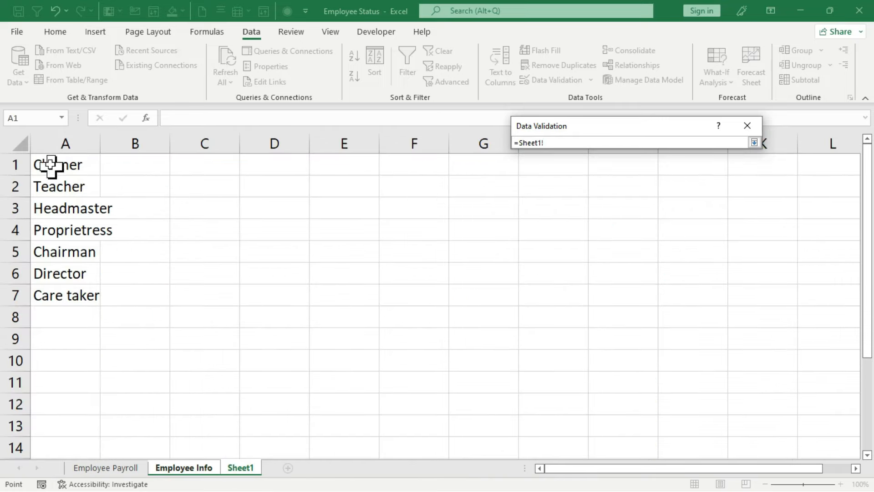
drag(51, 163, 59, 295)
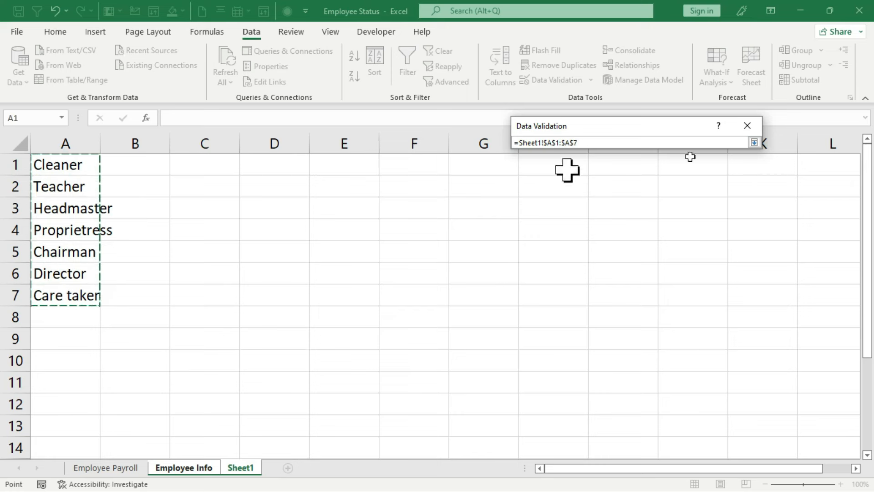
click(755, 144)
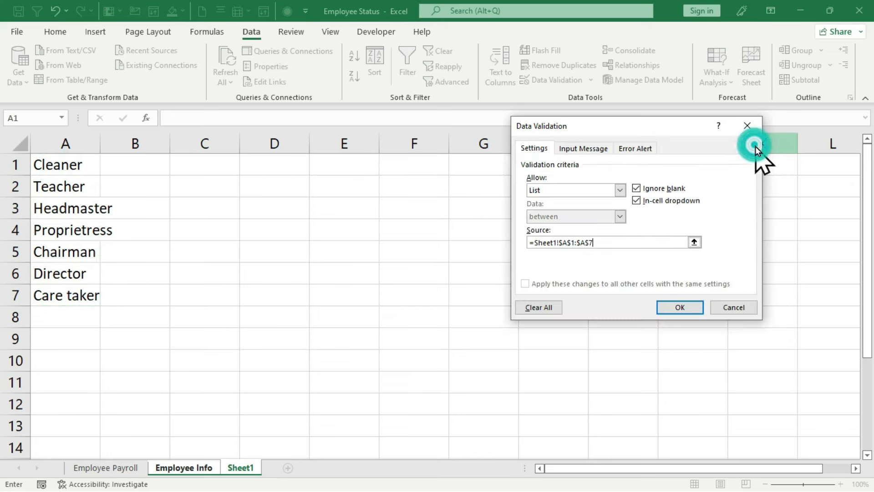
click(680, 308)
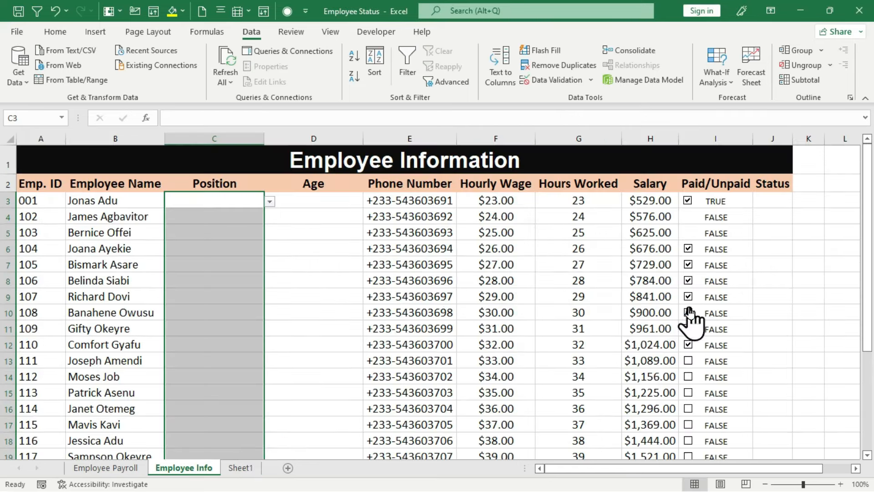
Step: Choose Proprietress in Position cell C3 from its drop-down list
click(236, 229)
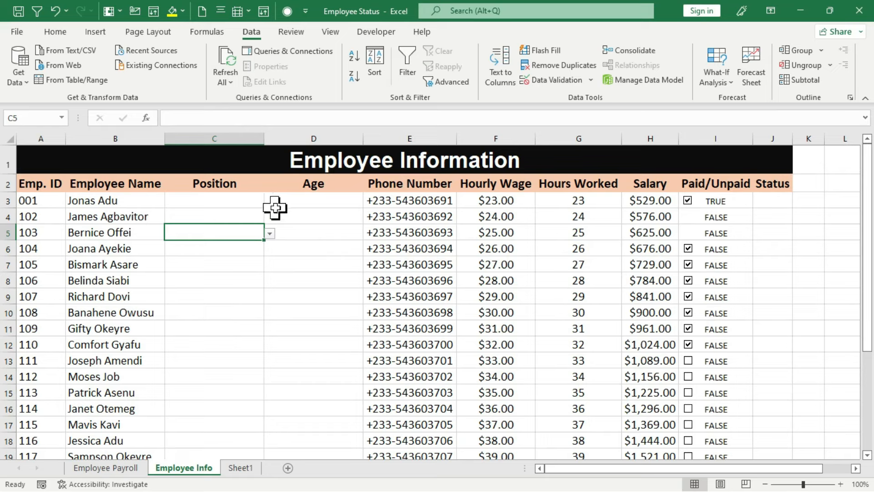
click(230, 200)
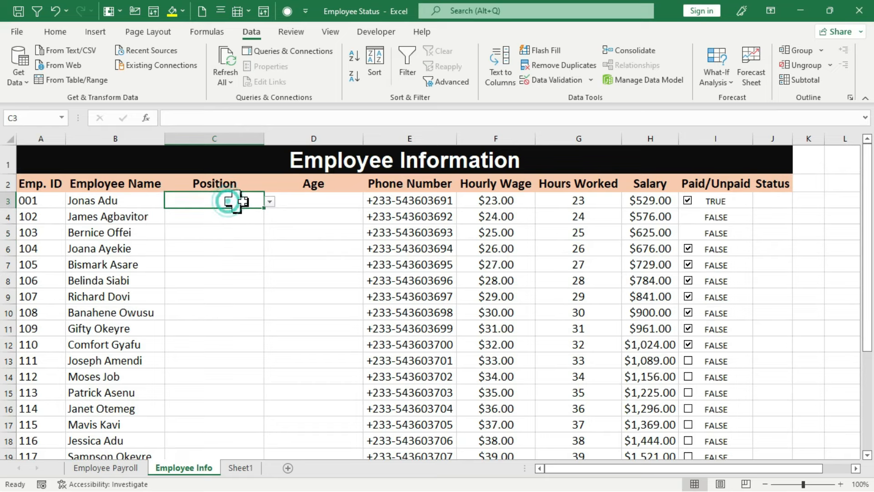
click(270, 202)
click(226, 238)
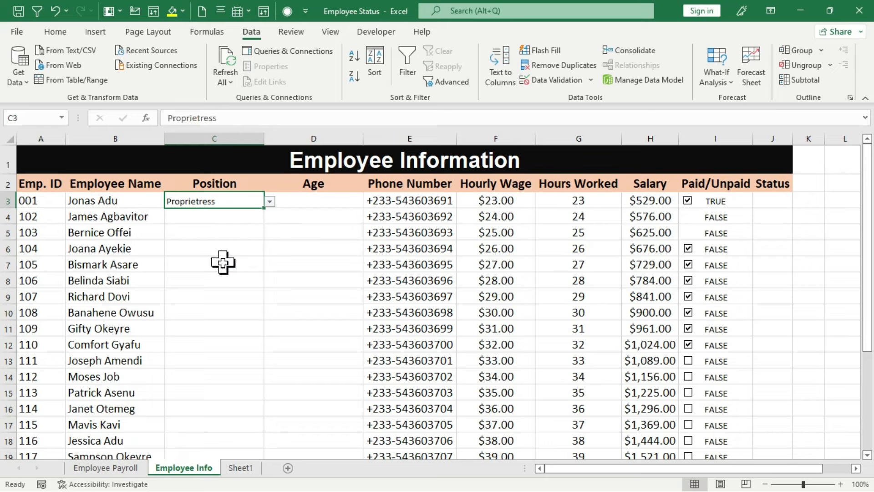
Step: Choose Chairman in Position cell C7 and Director in cell C10 from their drop-down lists
click(224, 262)
click(271, 267)
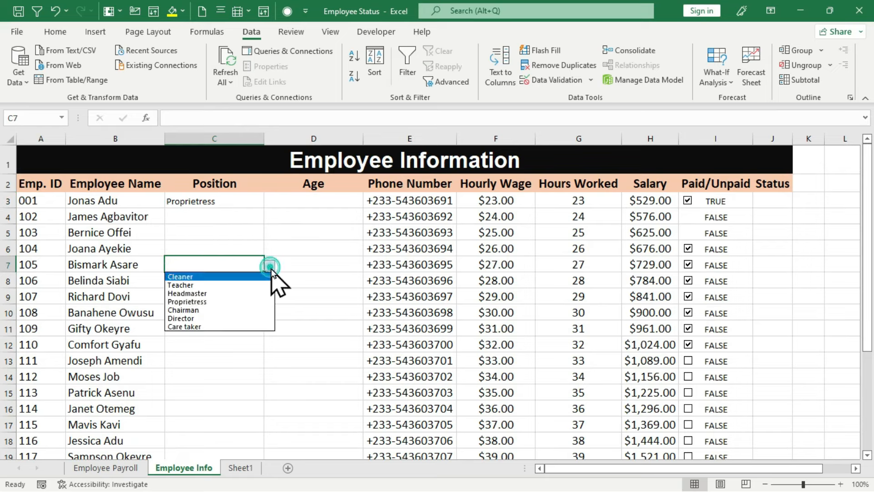
click(197, 310)
click(196, 312)
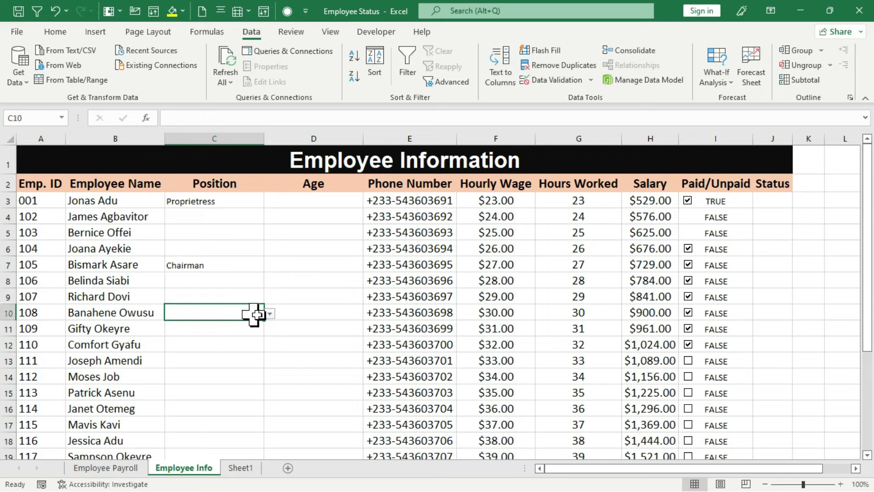
click(268, 314)
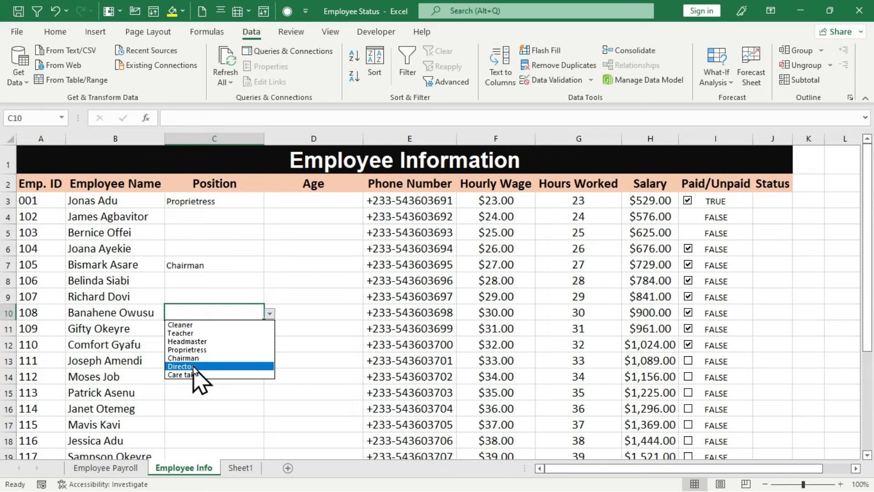
click(195, 367)
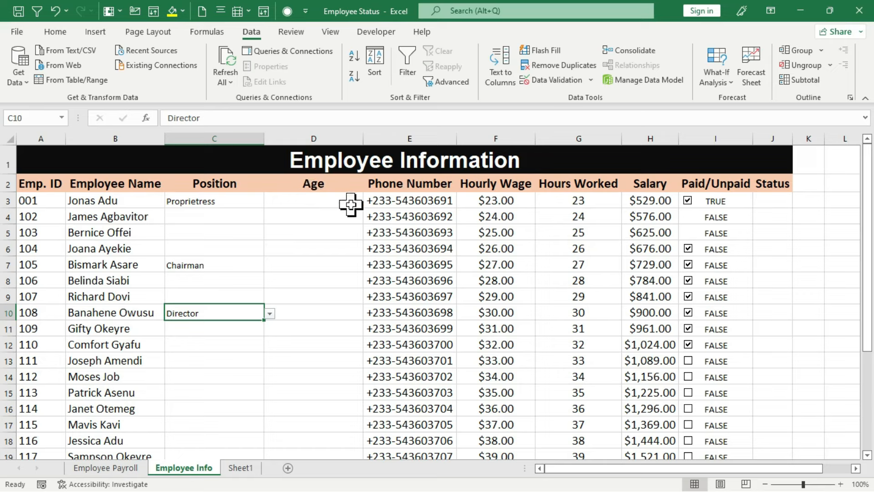
Step: Restrict the Age cells D3:D22 with data validation to whole numbers between 25 and 35
click(314, 203)
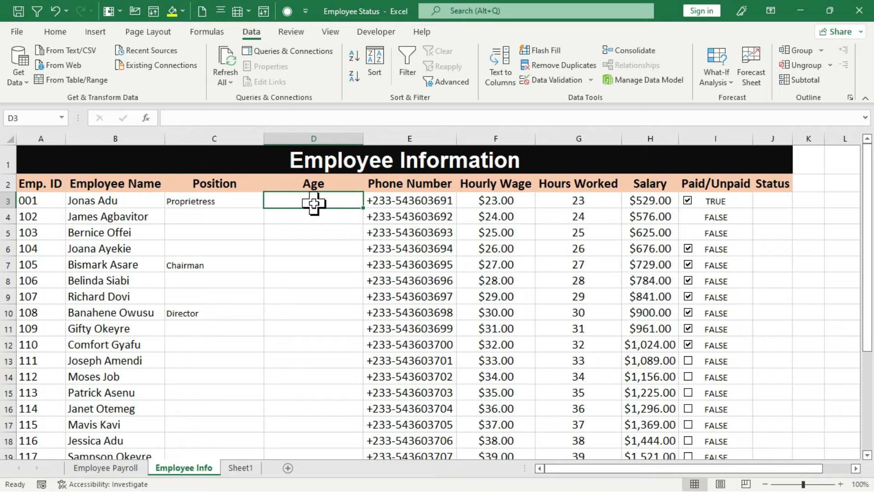
key(shift+Down)
key(shift+Down)
key(shift+Down)
key(shift+Down)
key(shift+Down)
key(shift+Down)
key(shift+Down)
key(shift+Down)
key(shift+Down)
key(shift+Down)
key(shift+Down)
key(shift+Down)
key(shift+Down)
key(shift+Down)
key(shift+Down)
key(shift+Down)
key(shift+Down)
key(shift+Down)
key(shift+Down)
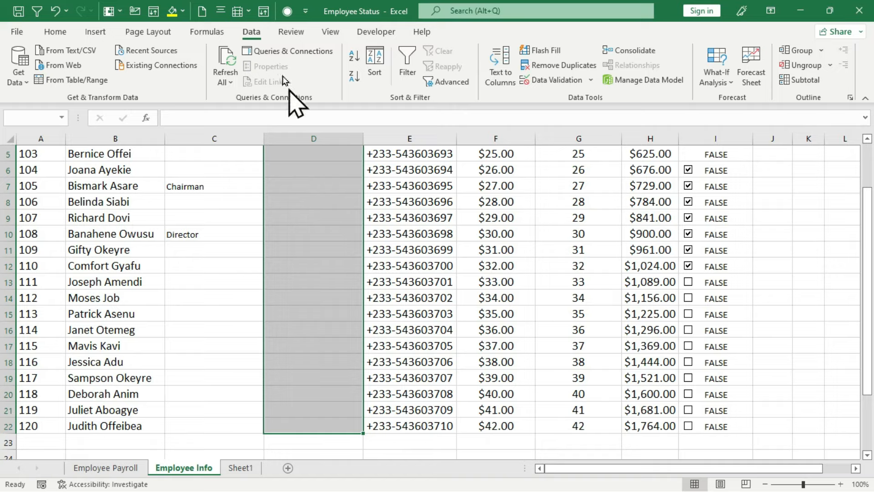
click(590, 80)
click(588, 97)
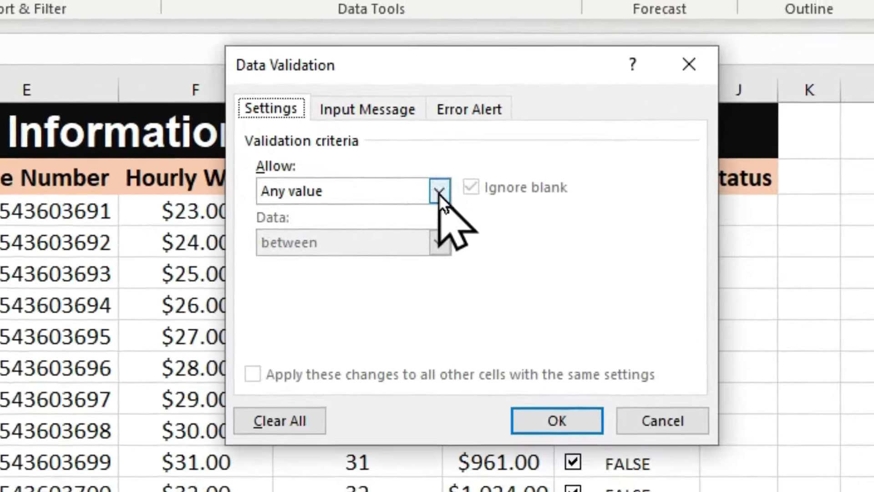
click(509, 191)
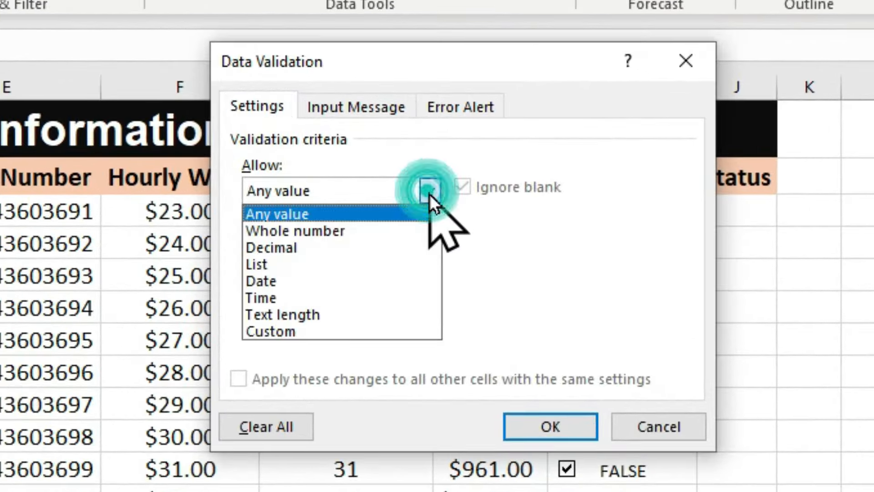
click(343, 230)
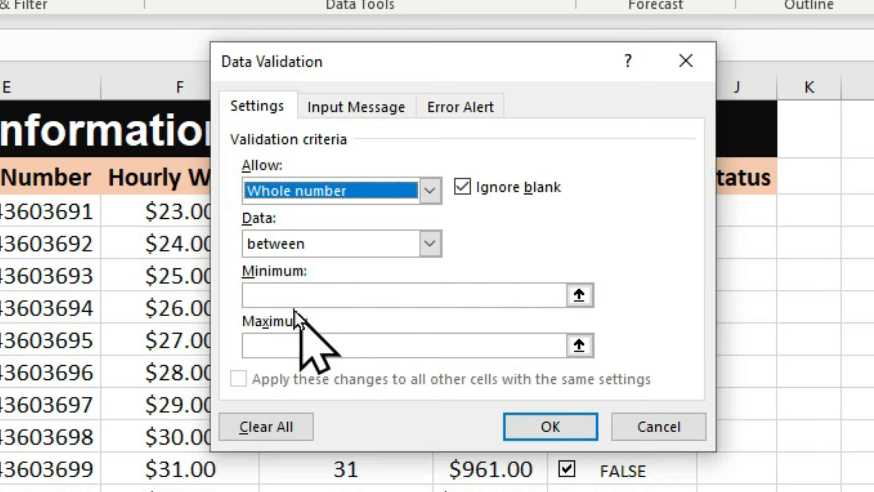
click(279, 290)
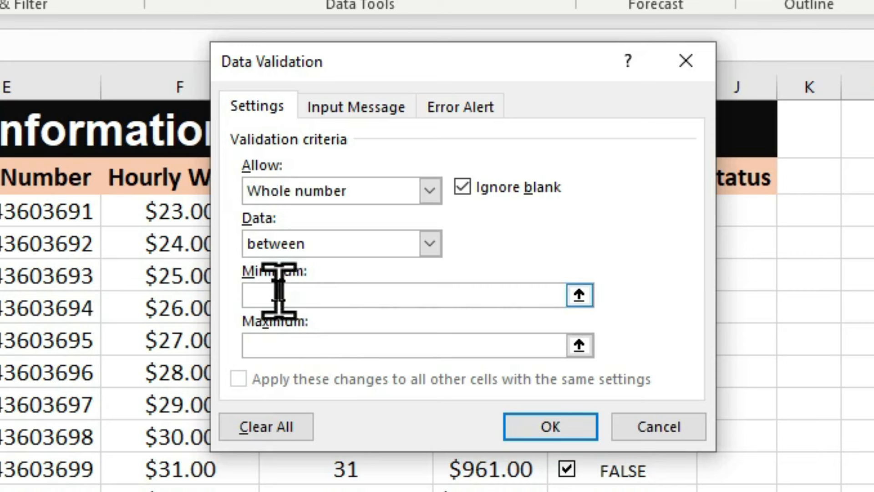
text(25)
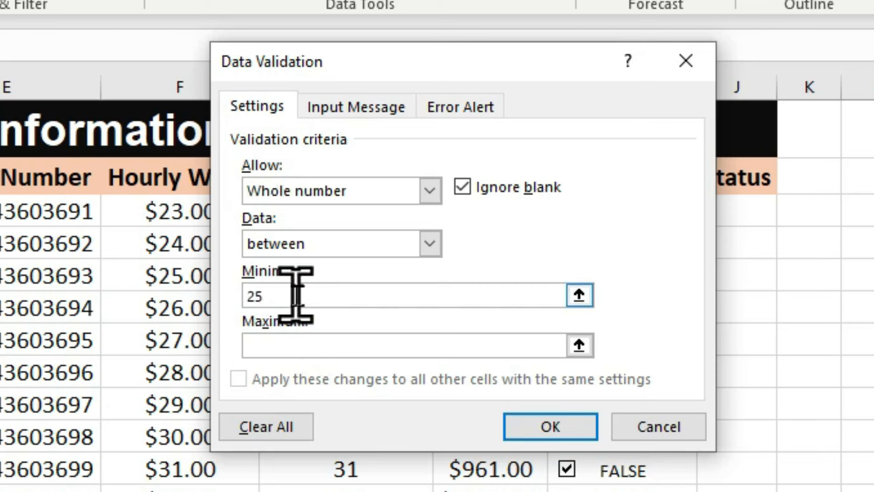
click(301, 343)
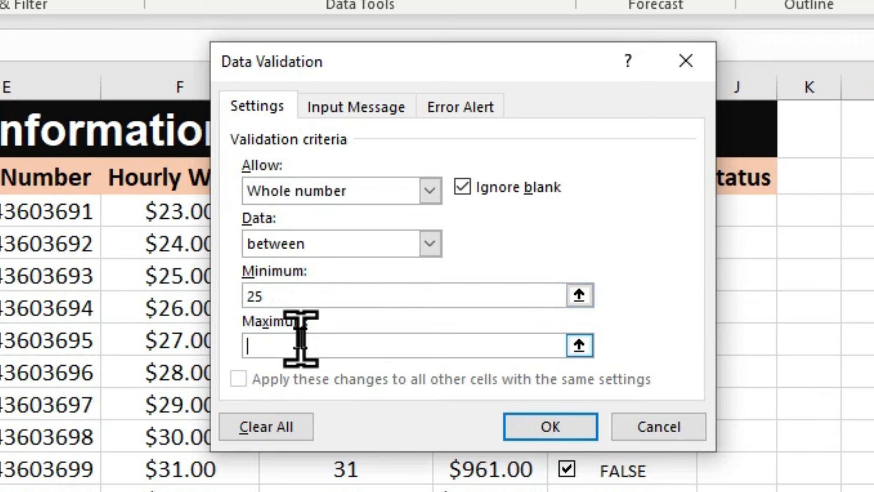
text(35)
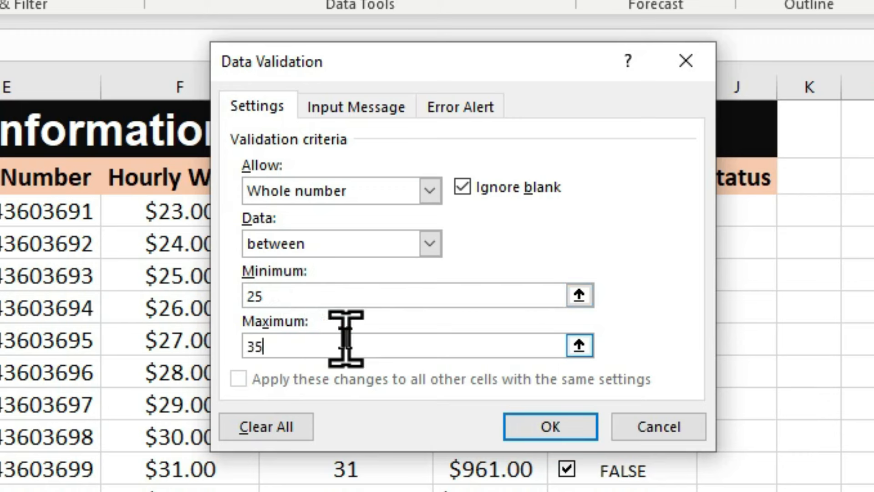
click(577, 428)
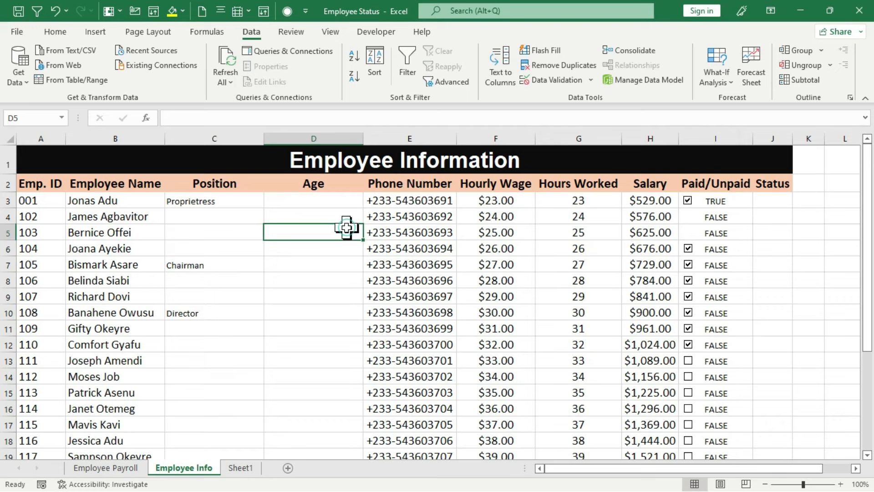
click(346, 230)
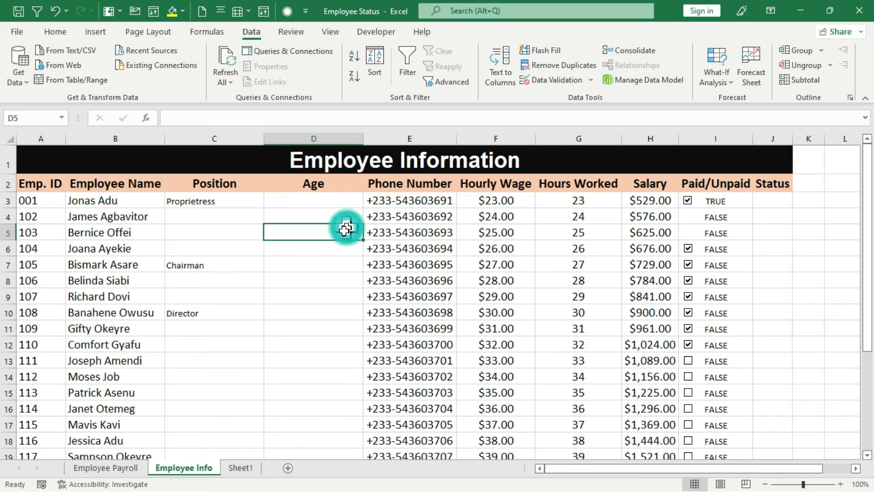
click(339, 201)
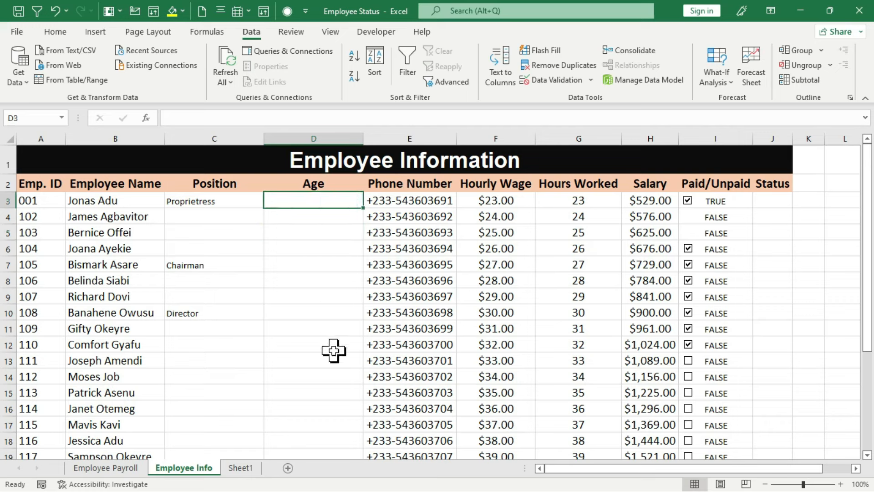
Step: Enter the ages 25, 35 and 34 in the Age cells D3, D4 and D5
text(25)
key(Return)
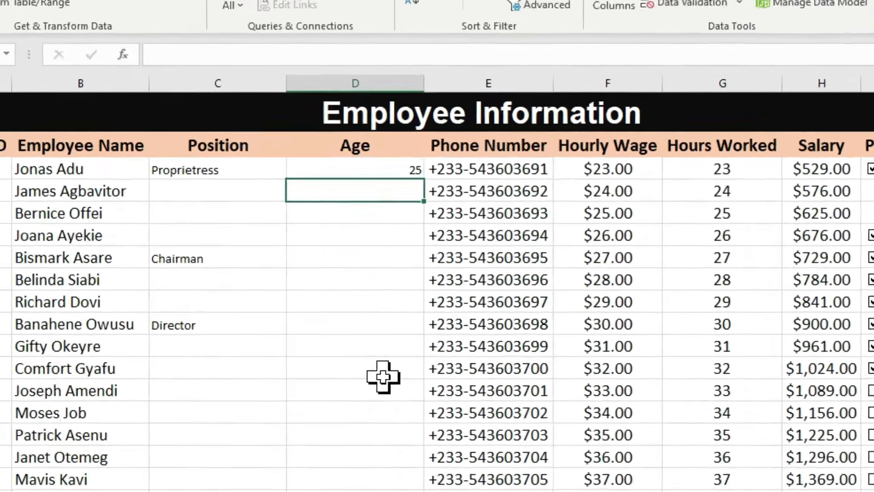
text(35)
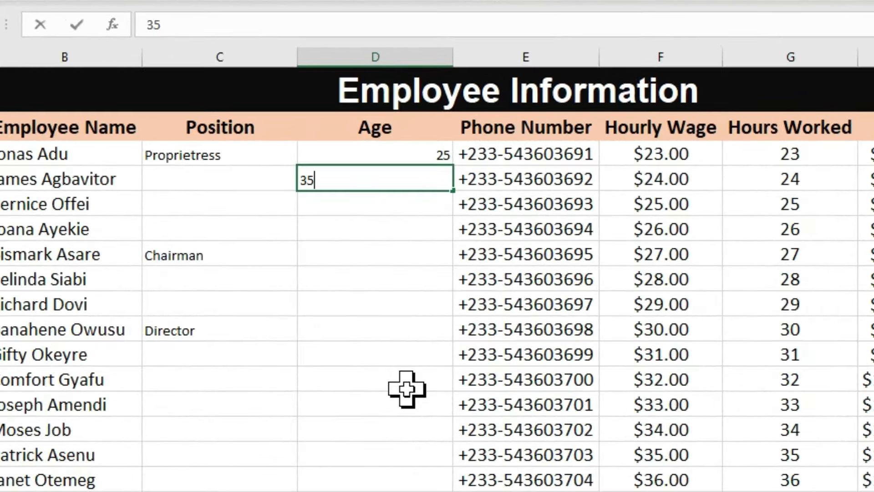
key(Return)
text(34)
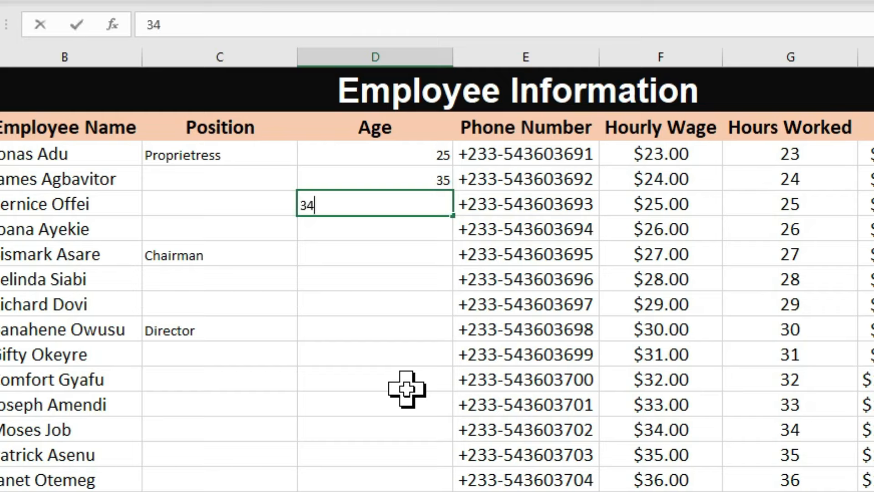
key(Return)
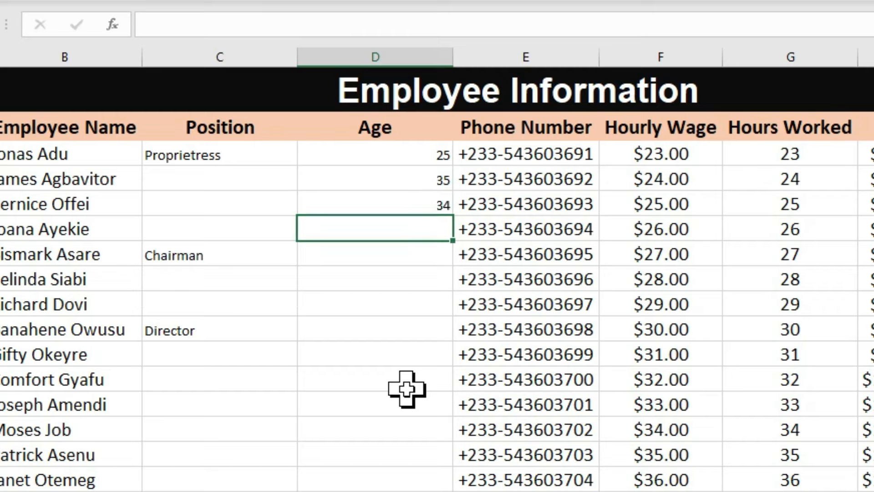
Step: Test the age restriction in cell D6 with 36 and retry the entry with 26
text(36)
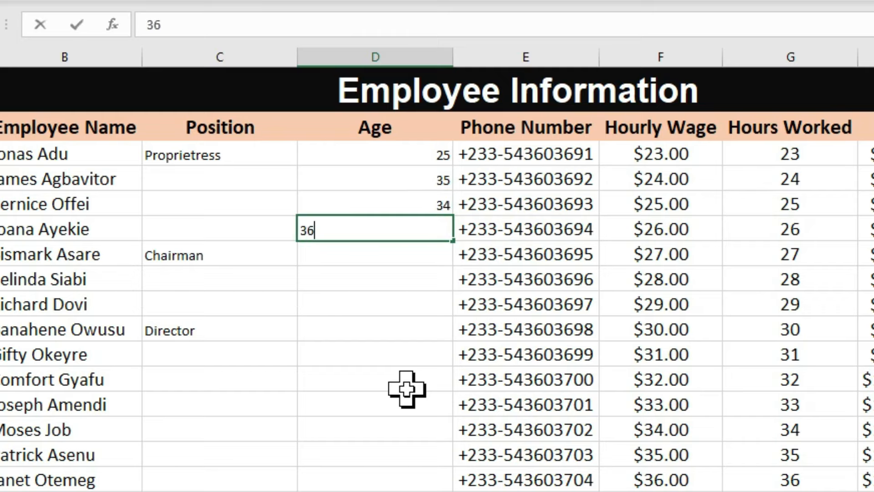
key(Return)
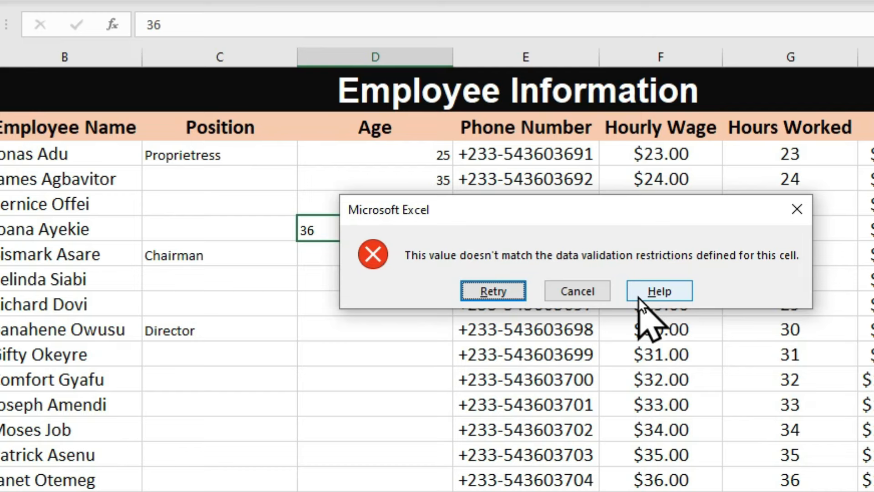
click(507, 291)
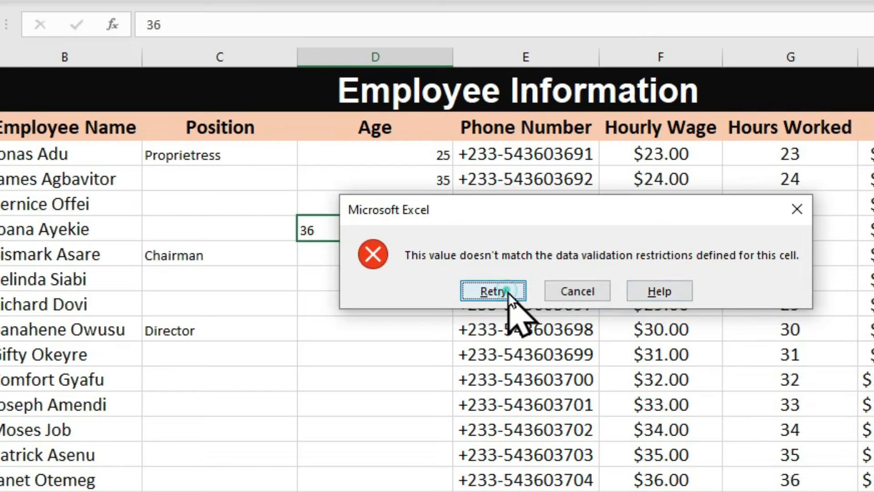
text(2)
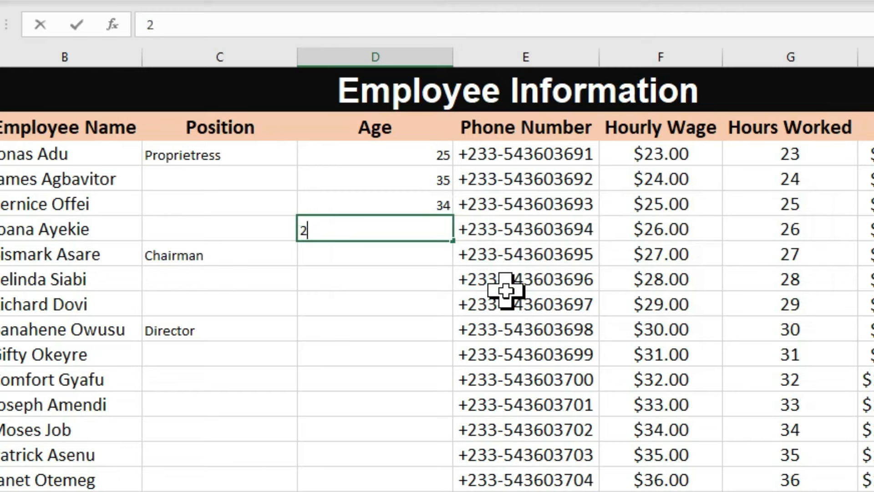
text(6)
key(ctrl+Return)
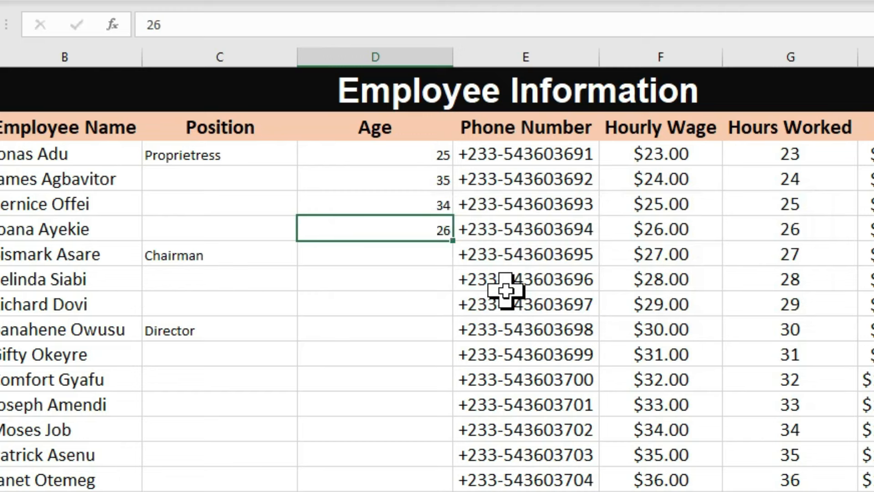
key(Return)
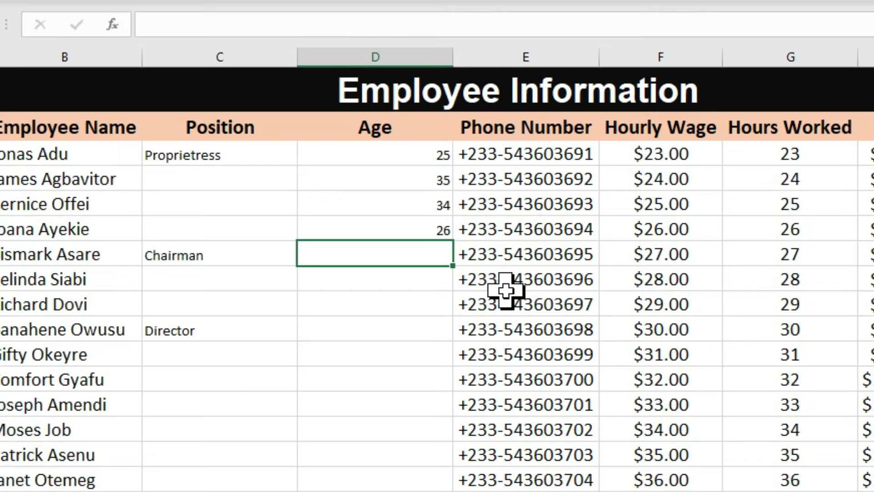
Step: Try 22 as the age in cell D7 and replace the entry with 28
text(2)
text(2)
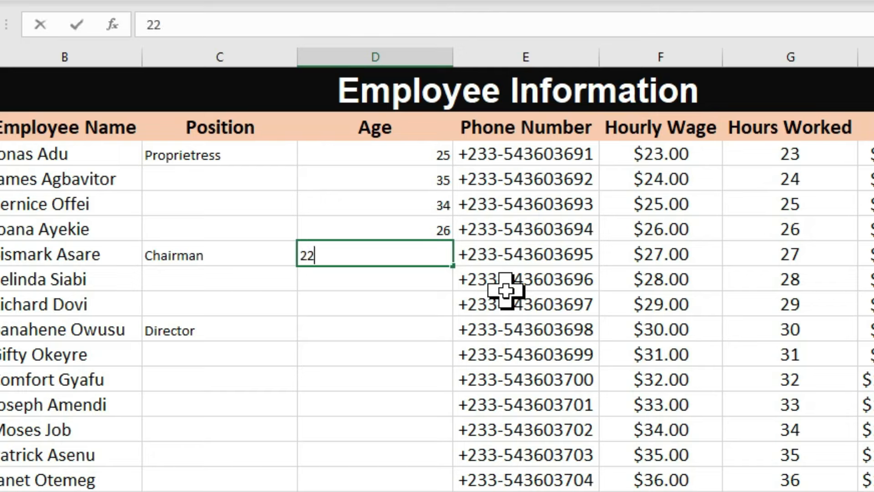
key(Return)
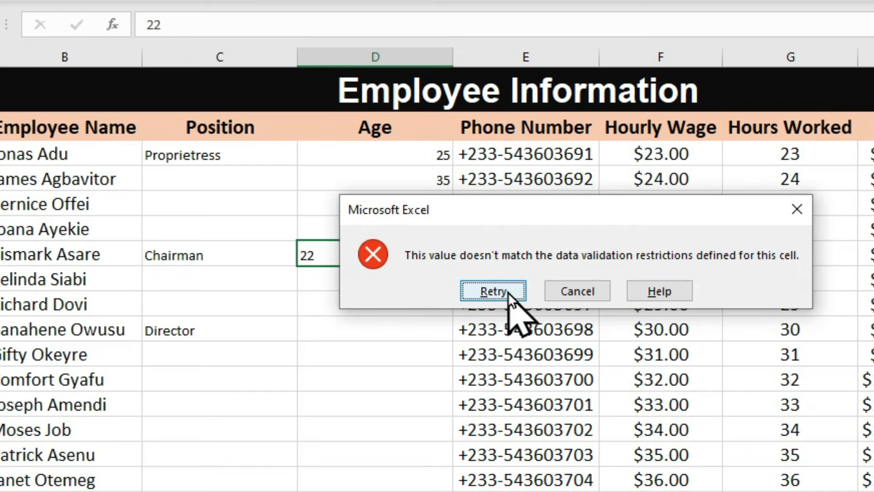
click(493, 291)
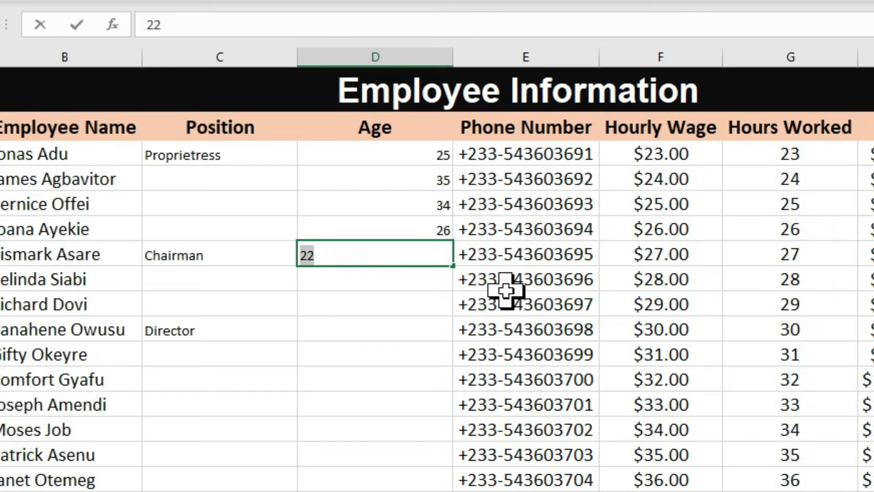
text(28)
key(Return)
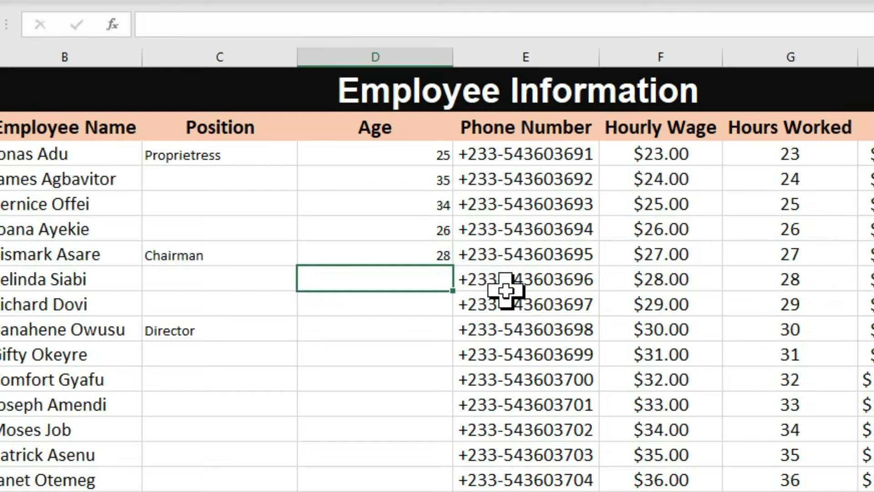